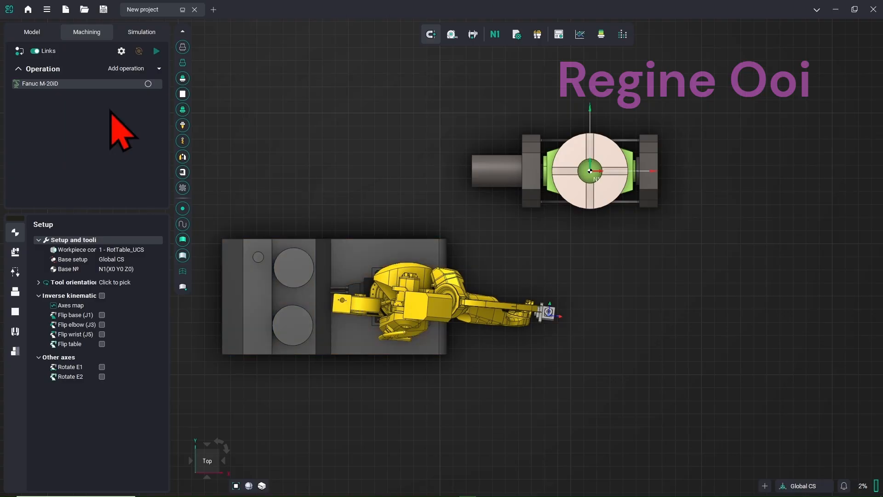
Show the cell's model tree listing Part, Workpiece, Fixtures and Restrictions
{"action": "left_click", "coordinate": [44, 35]}
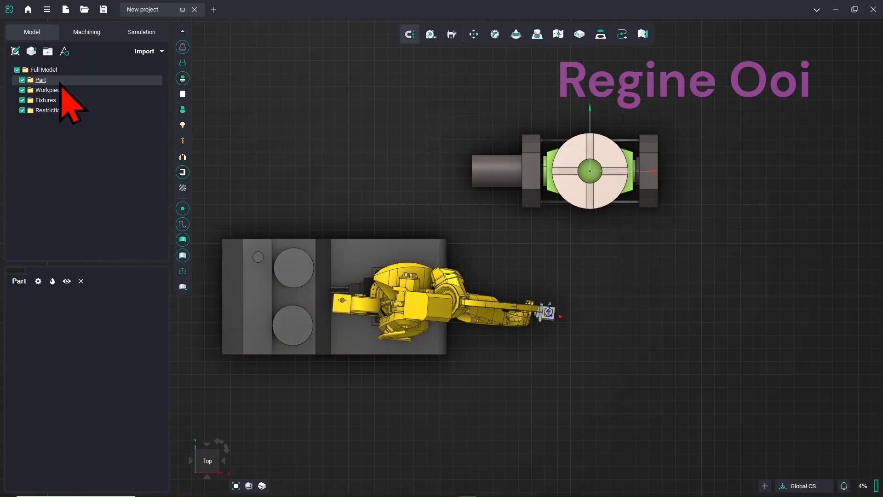
Import Full Blade_H20-W5.stp from C:\1-UTEM\Cladding\Cladding_Curve-Cladding as the part
{"action": "left_click", "coordinate": [146, 52]}
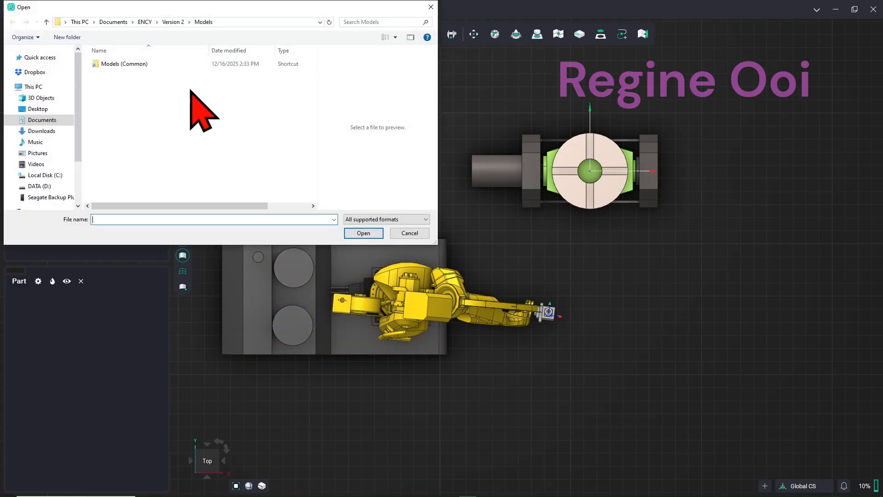
{"action": "left_click", "coordinate": [52, 174]}
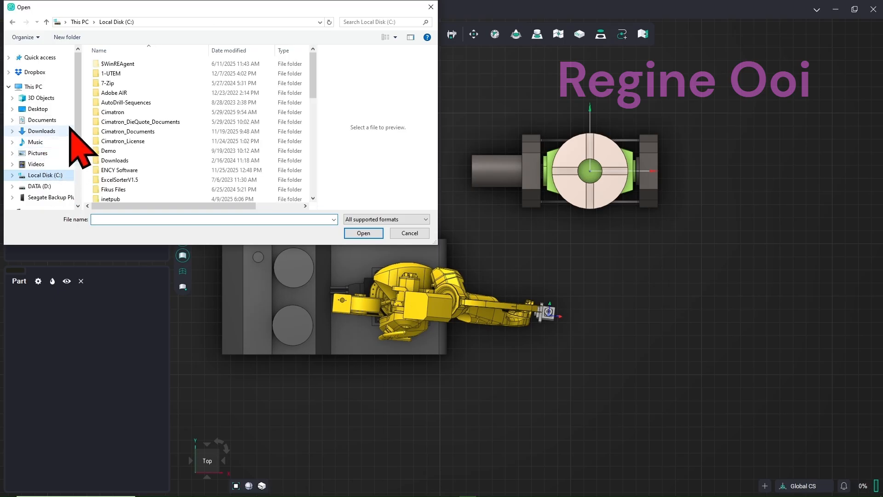
{"action": "double_click", "coordinate": [122, 73]}
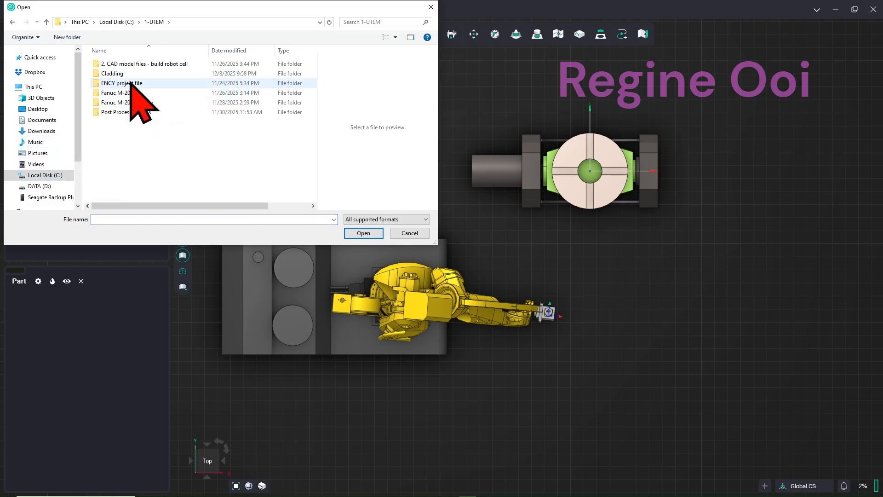
{"action": "double_click", "coordinate": [131, 74]}
{"action": "double_click", "coordinate": [137, 83]}
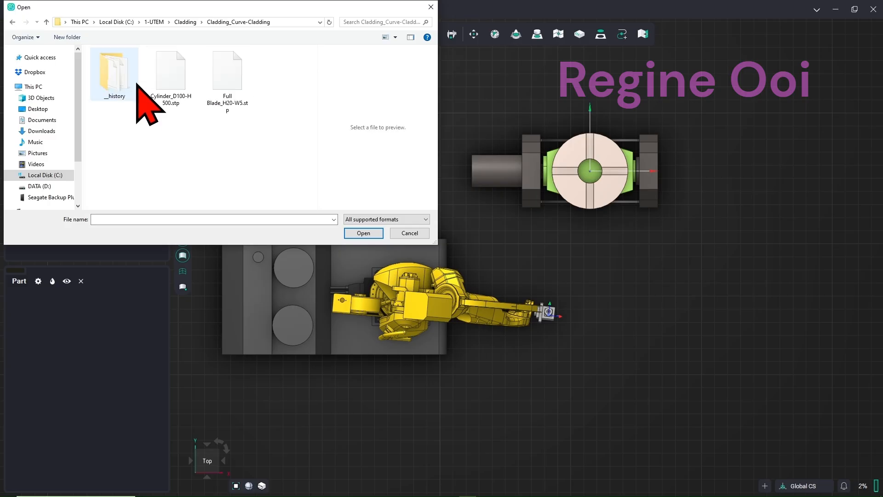
{"action": "left_click", "coordinate": [228, 105]}
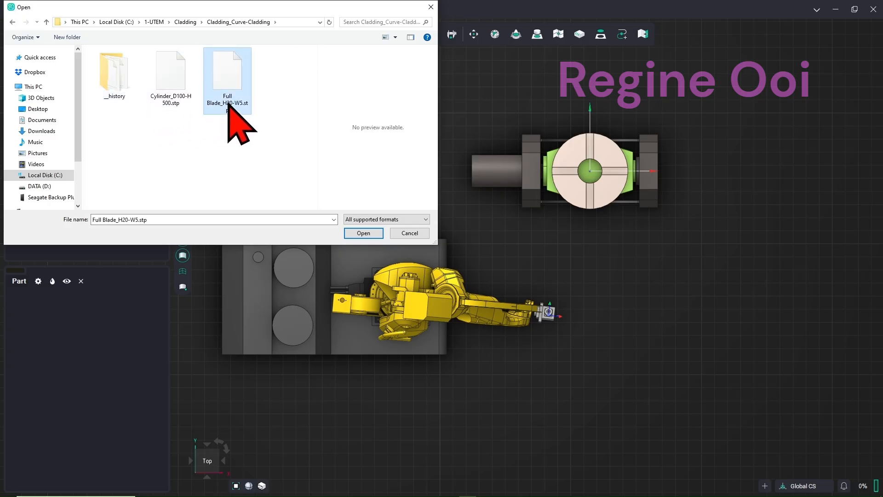
{"action": "left_click", "coordinate": [365, 233]}
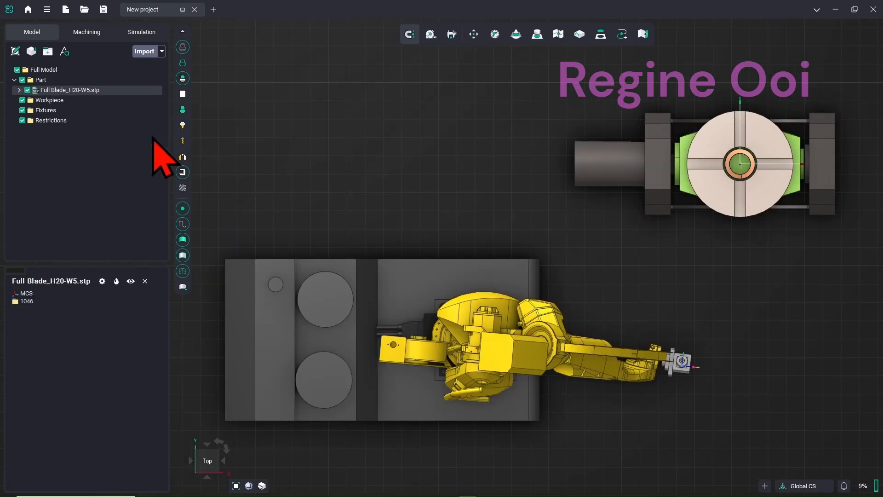
Import Cylinder_D100-H500.stp from the same folder as the workpiece
{"action": "left_click", "coordinate": [63, 100]}
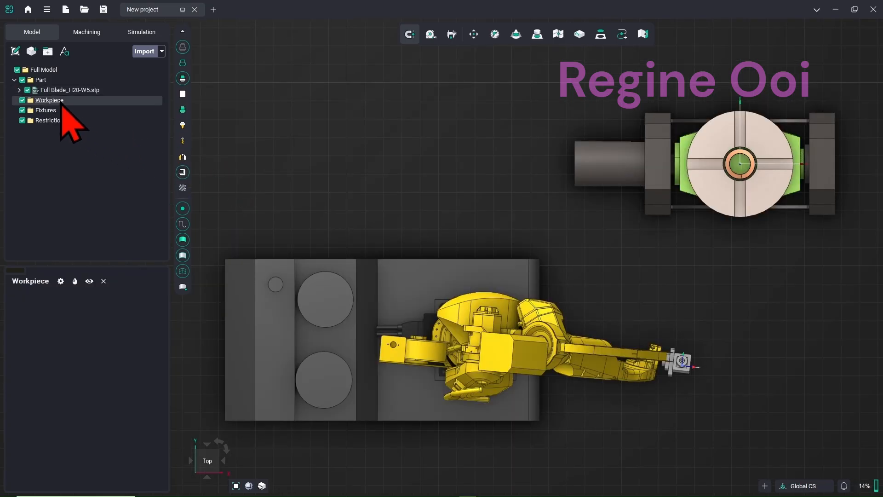
{"action": "left_click", "coordinate": [144, 51]}
{"action": "left_click", "coordinate": [165, 105]}
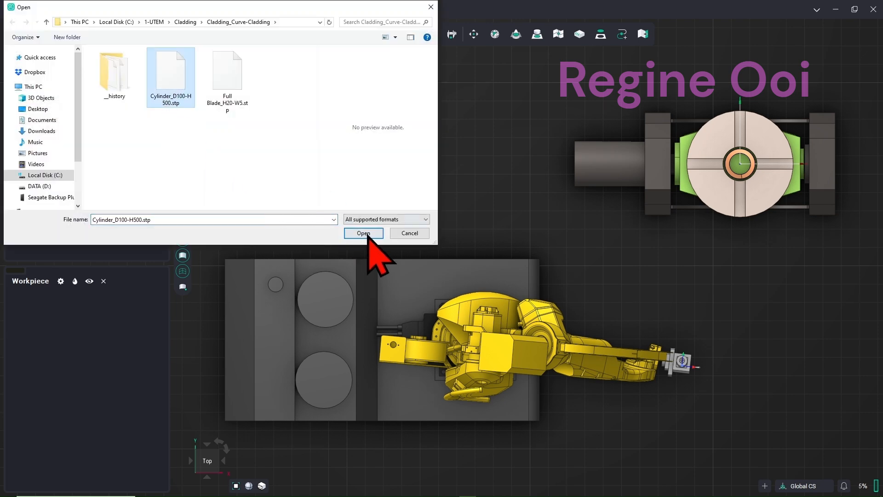
{"action": "left_click", "coordinate": [368, 233]}
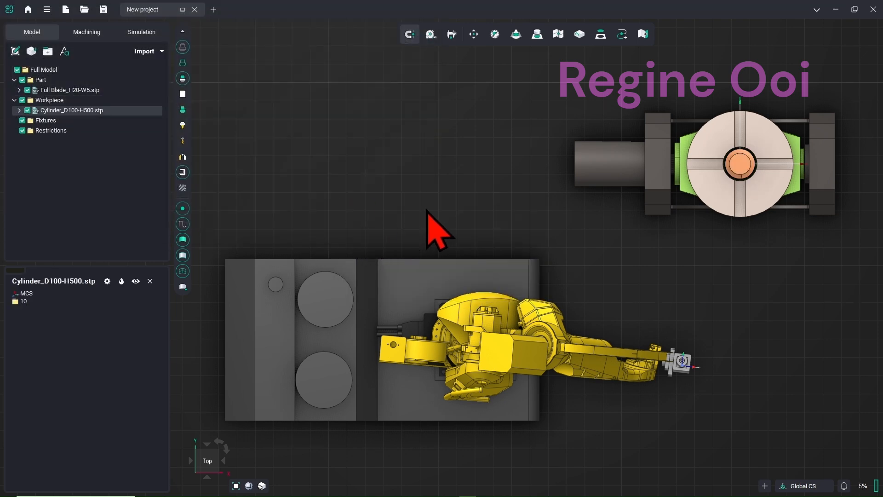
Orbit and zoom the 3D cell view, then return to the machining setup
{"action": "middle_click_drag", "start_coordinate": [427, 210], "coordinate": [406, 204]}
{"action": "scroll", "coordinate": [407, 206], "scroll_direction": "down", "scroll_amount": 4}
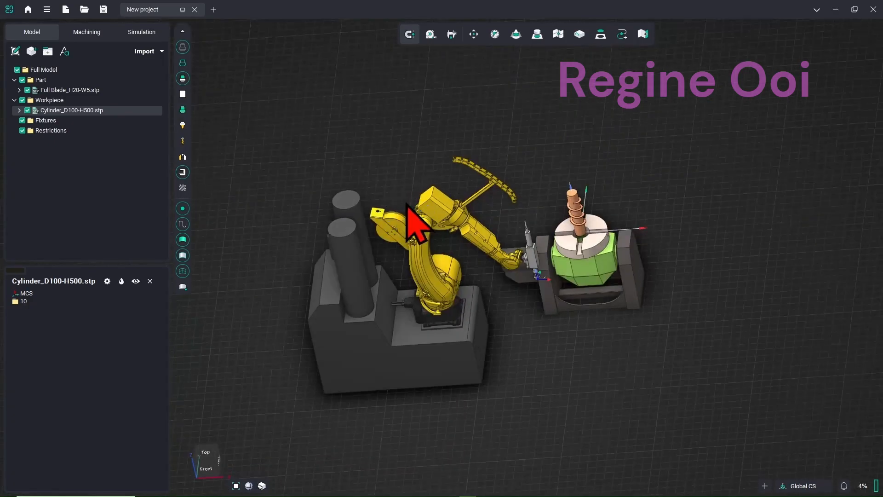
{"action": "right_click", "coordinate": [406, 205]}
{"action": "left_click", "coordinate": [531, 322]}
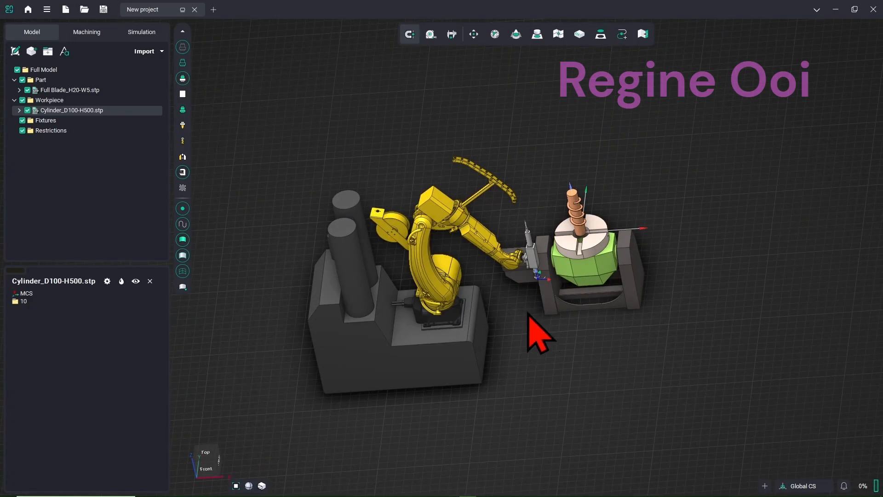
{"action": "left_click", "coordinate": [90, 33]}
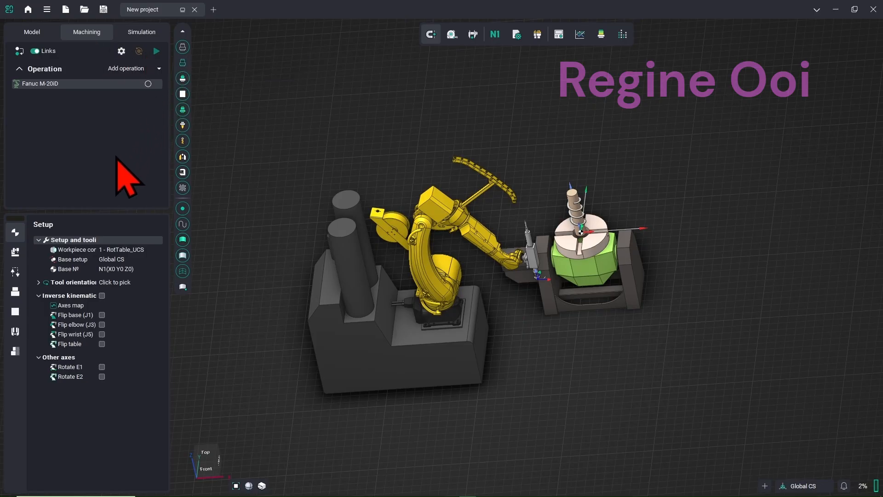
Tie the workpiece position to RotTable_UCS with a Z offset of 500
{"action": "left_click", "coordinate": [150, 260]}
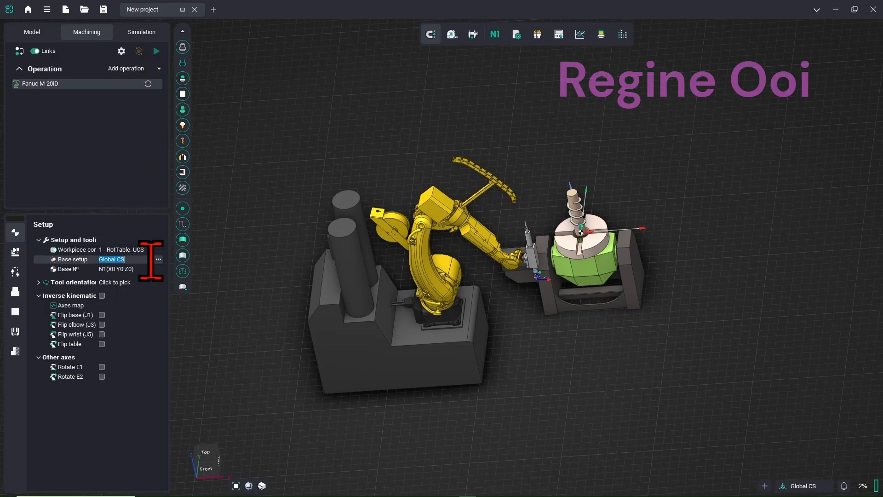
{"action": "left_click", "coordinate": [158, 260]}
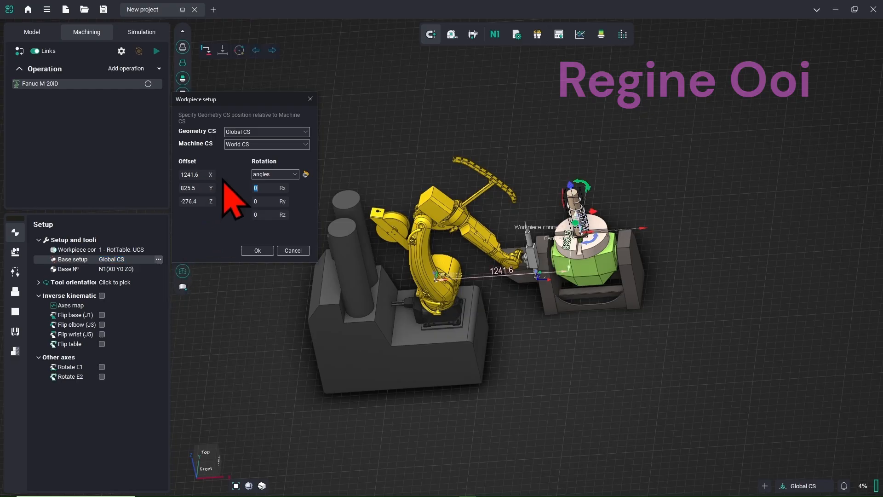
{"action": "left_click", "coordinate": [244, 144]}
{"action": "left_click", "coordinate": [250, 162]}
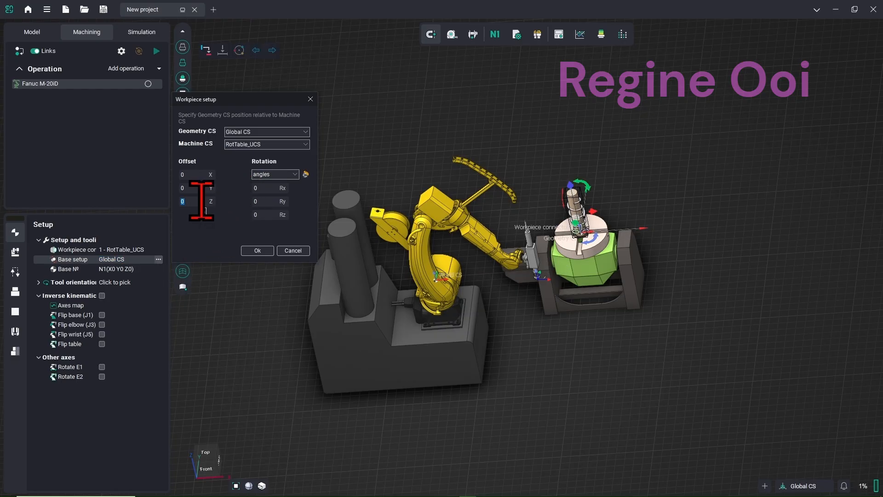
{"action": "type", "text": "500"}
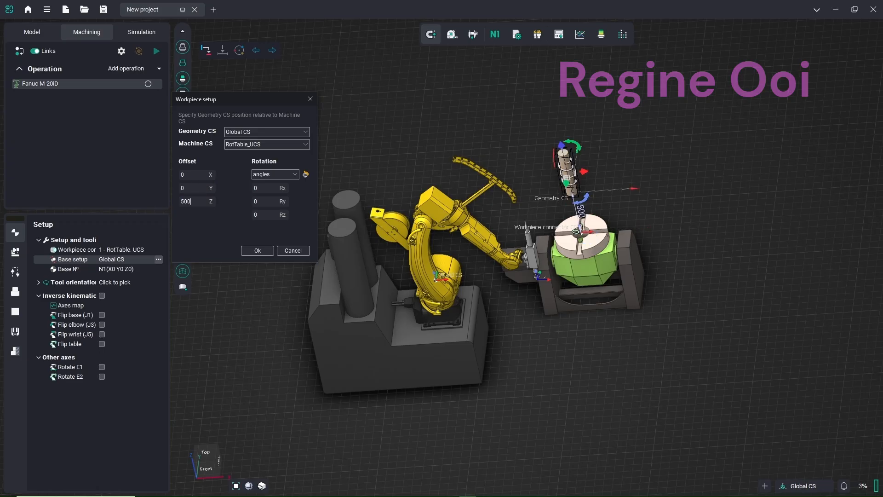
{"action": "right_click_drag", "start_coordinate": [474, 193], "coordinate": [522, 149]}
{"action": "scroll", "coordinate": [572, 283], "scroll_direction": "up", "scroll_amount": 5}
{"action": "right_click_drag", "start_coordinate": [572, 282], "coordinate": [542, 332]}
{"action": "left_click", "coordinate": [255, 250]}
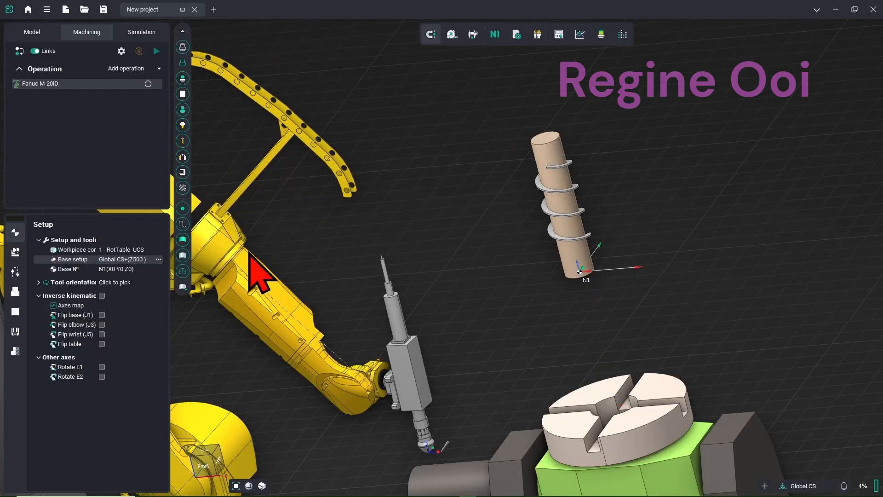
Move the full model -500 along Z so the blade and cylinder sit in the chuck
{"action": "left_click", "coordinate": [34, 30]}
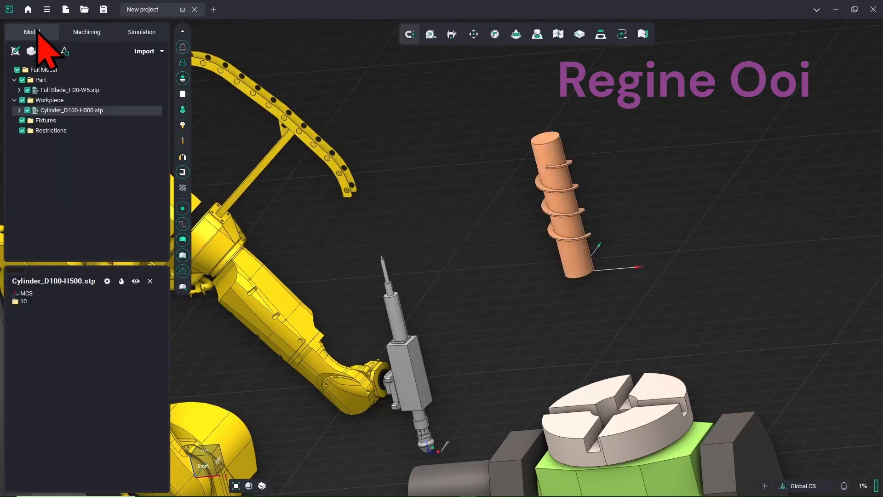
{"action": "left_click", "coordinate": [474, 34]}
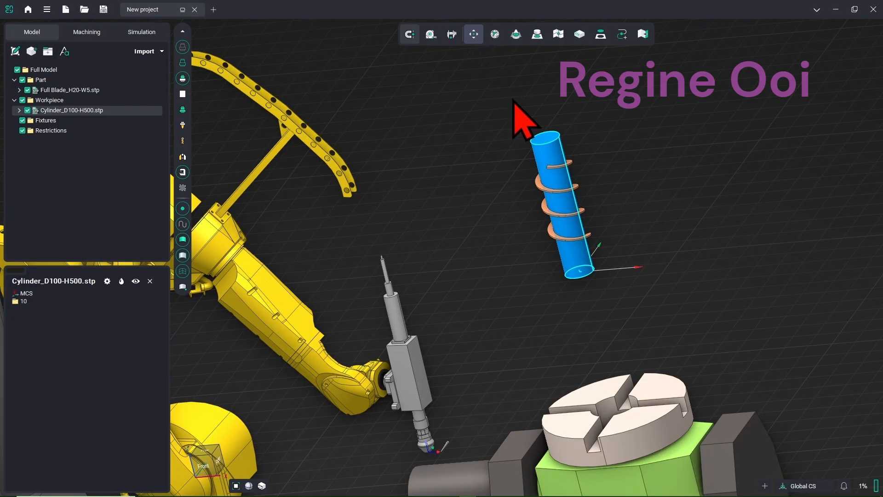
{"action": "left_click", "coordinate": [234, 151]}
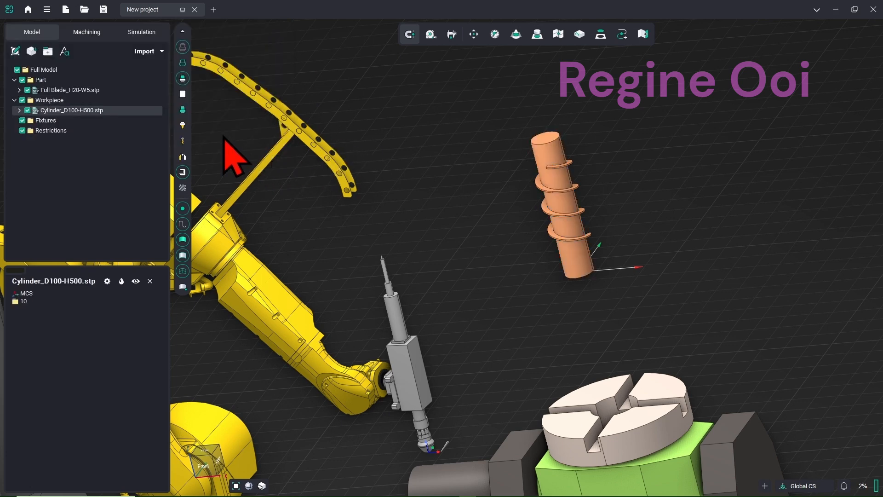
{"action": "left_click", "coordinate": [116, 69]}
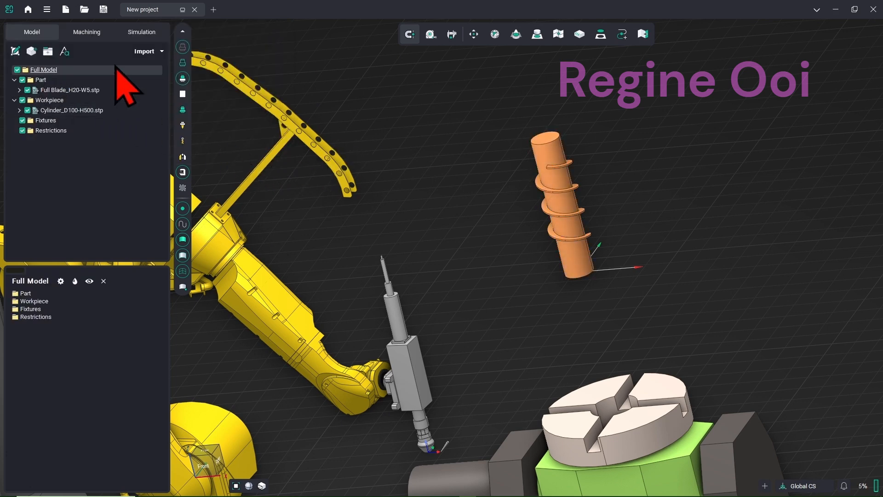
{"action": "left_click", "coordinate": [476, 39]}
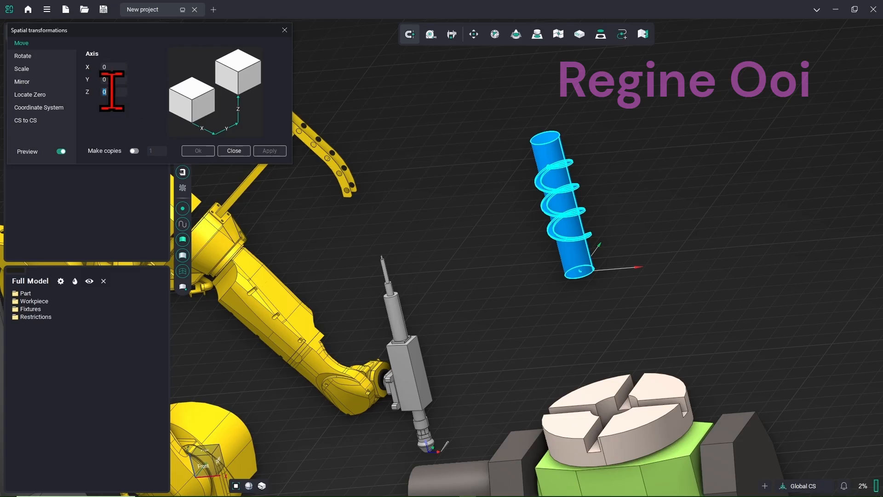
{"action": "type", "text": "-500"}
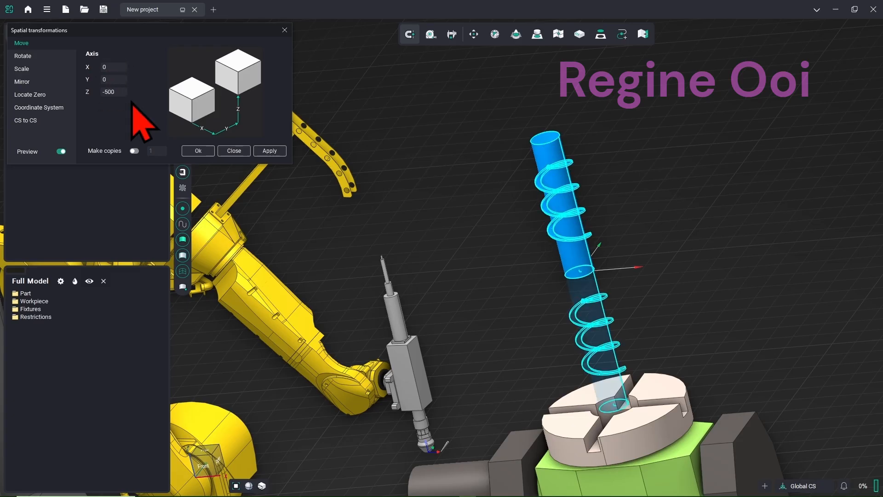
{"action": "left_click", "coordinate": [210, 151]}
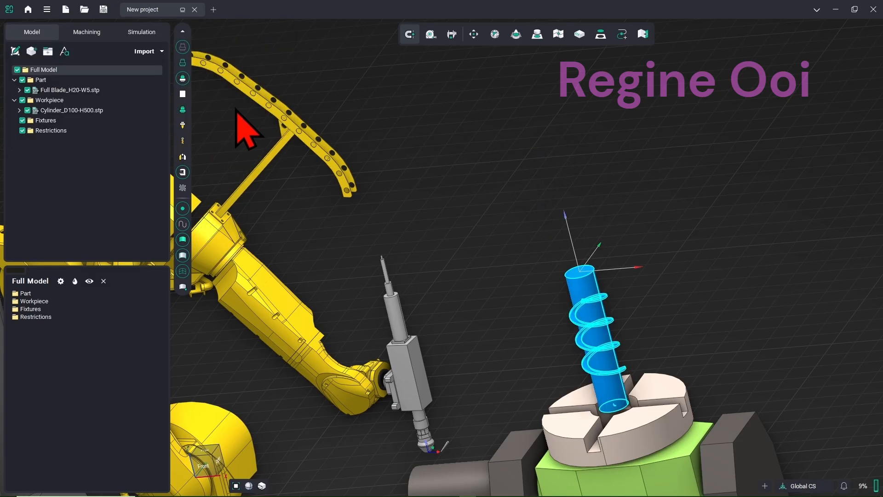
{"action": "left_click", "coordinate": [88, 32]}
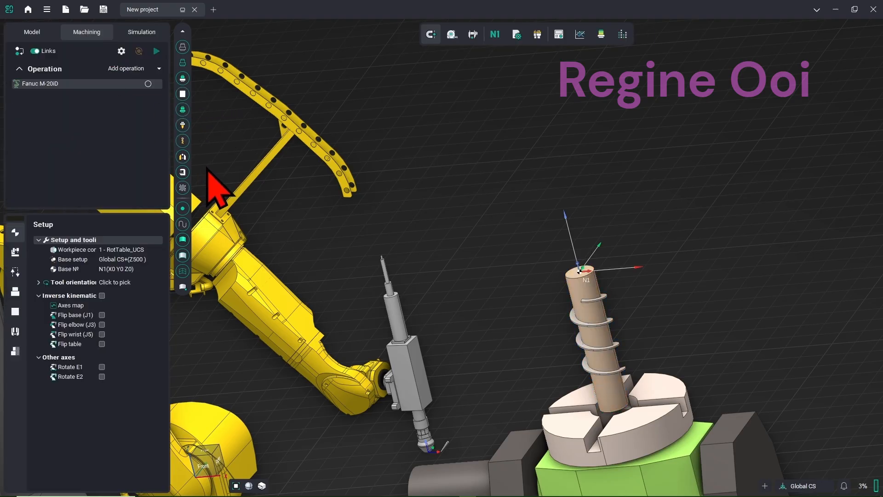
Add a Cylinder primitive workpiece, defined Around part, enveloping the helical blade
{"action": "left_click", "coordinate": [15, 291]}
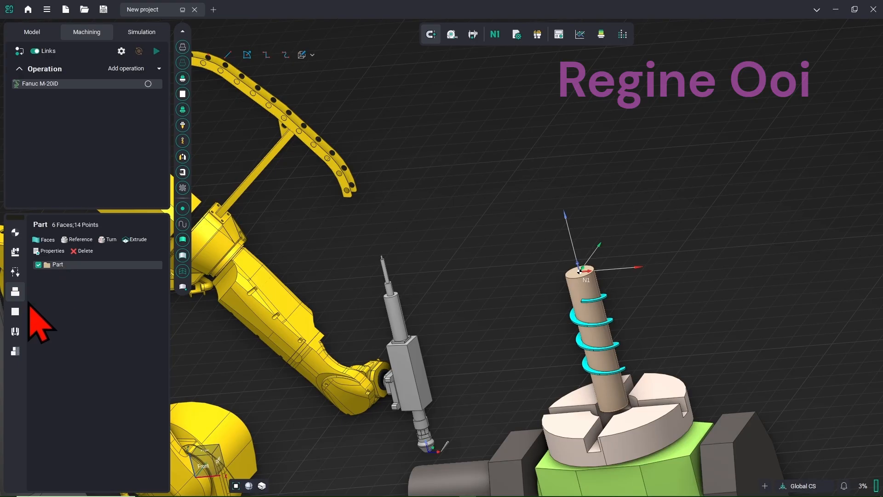
{"action": "left_click", "coordinate": [15, 312]}
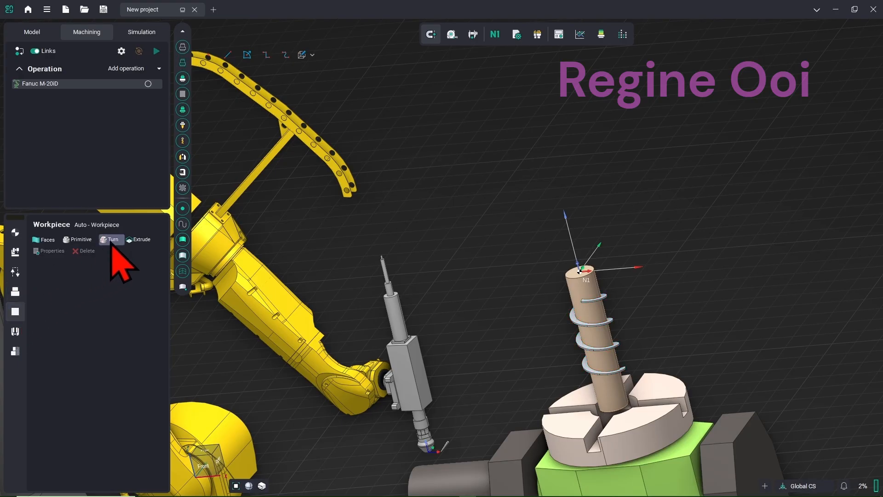
{"action": "left_click", "coordinate": [81, 240]}
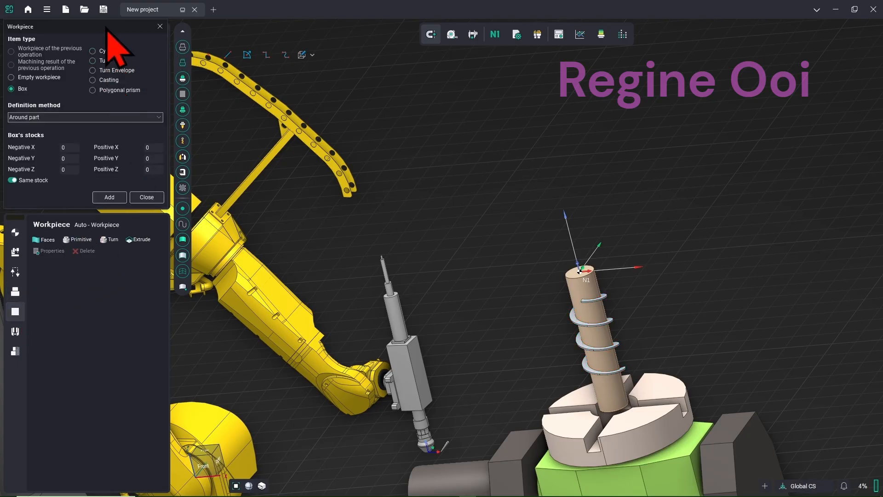
{"action": "left_click_drag", "start_coordinate": [107, 27], "coordinate": [276, 135]}
{"action": "left_click", "coordinate": [278, 159]}
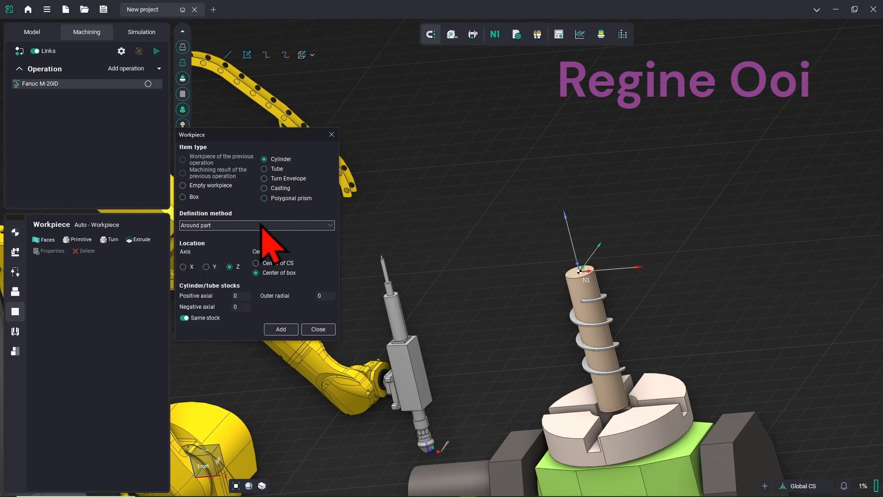
{"action": "left_click", "coordinate": [239, 227]}
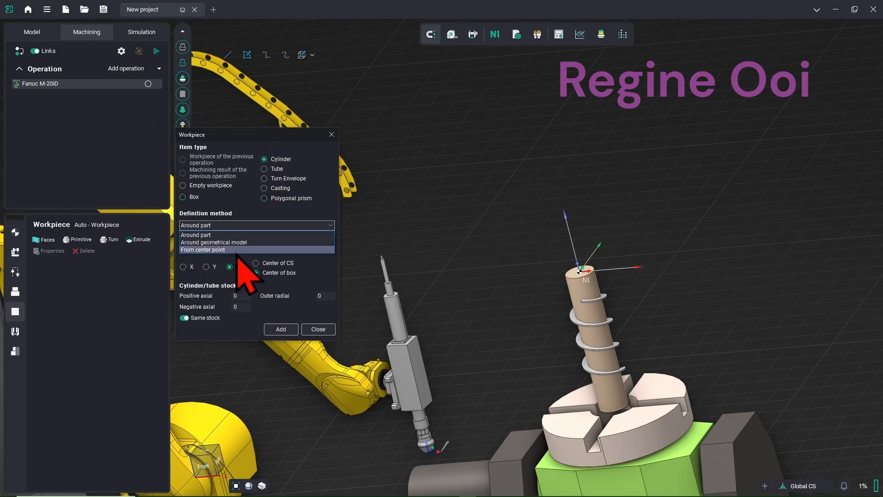
{"action": "left_click", "coordinate": [244, 233]}
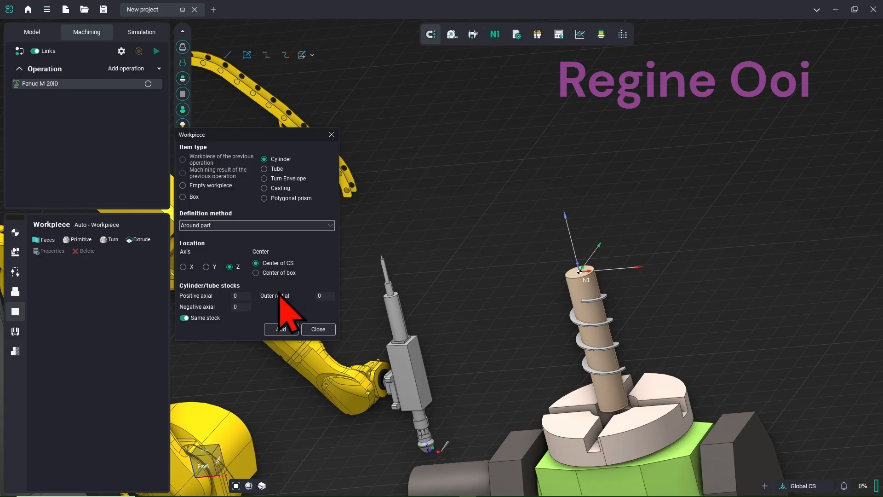
{"action": "left_click", "coordinate": [286, 329]}
{"action": "left_click", "coordinate": [319, 330]}
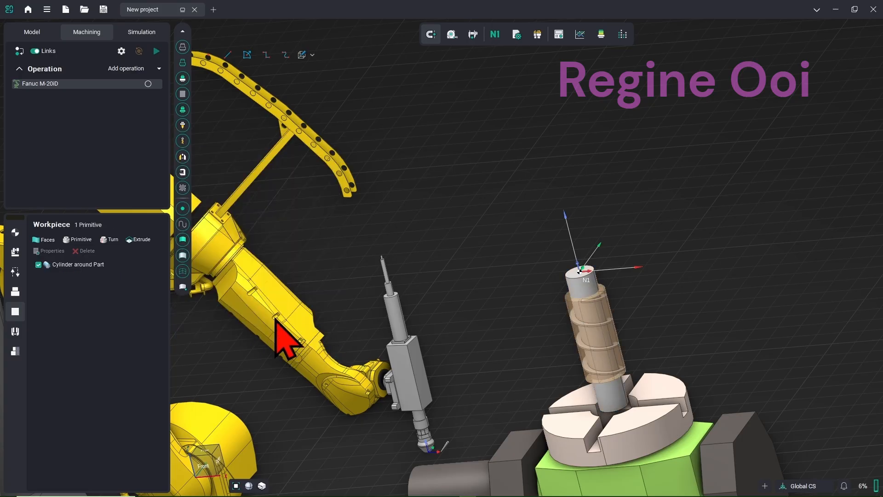
{"action": "left_click", "coordinate": [101, 267]}
Set the Cylinder around Part length dimension to 500
{"action": "double_click", "coordinate": [100, 270]}
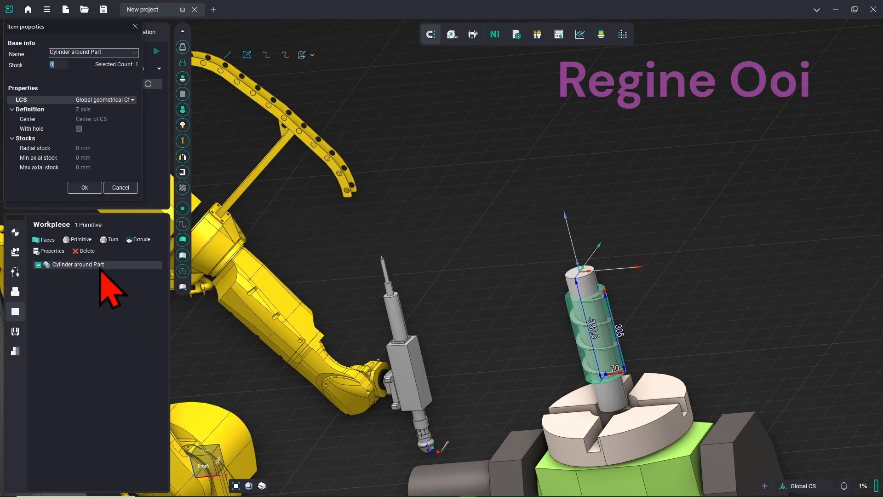
{"action": "left_click_drag", "start_coordinate": [99, 29], "coordinate": [253, 132]}
{"action": "middle_click_drag", "start_coordinate": [574, 323], "coordinate": [538, 261]}
{"action": "right_click_drag", "start_coordinate": [530, 272], "coordinate": [508, 267]}
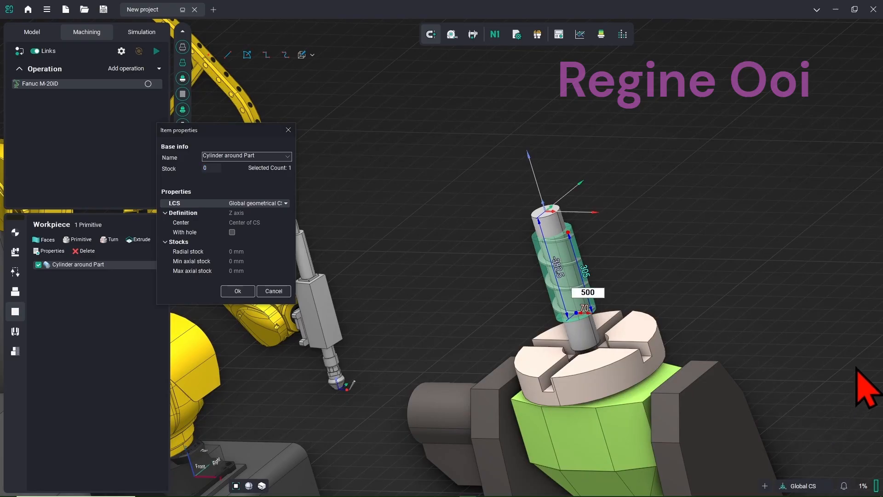
{"action": "left_click", "coordinate": [765, 268]}
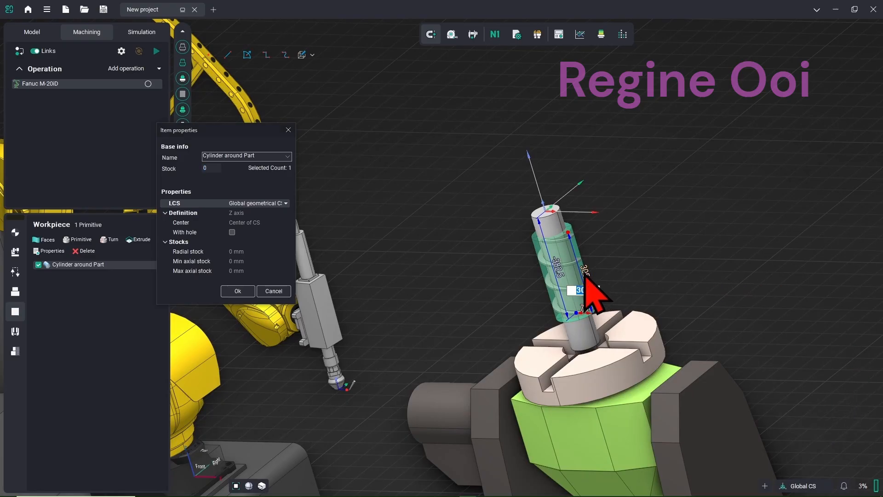
{"action": "type", "text": "500"}
{"action": "key", "text": "Return"}
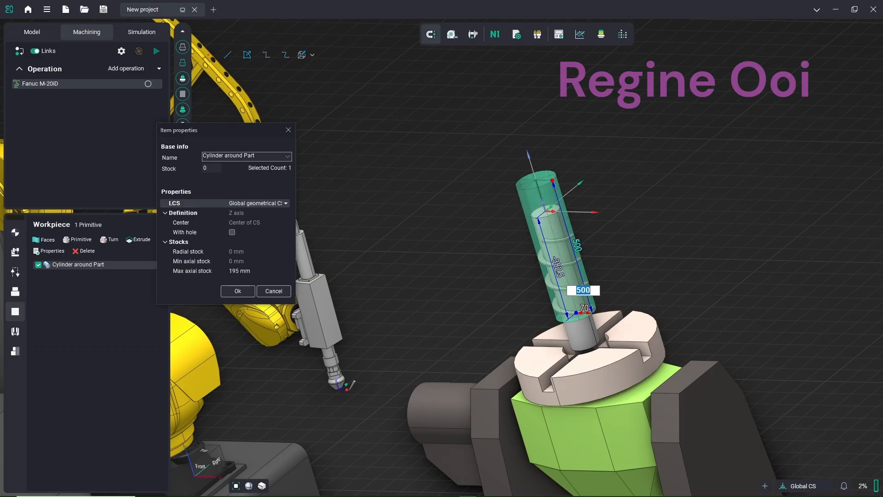
{"action": "left_click", "coordinate": [652, 276]}
Adjust the cylinder's lower and upper extents to a 500 length and its diameter to 50
{"action": "left_click", "coordinate": [562, 273]}
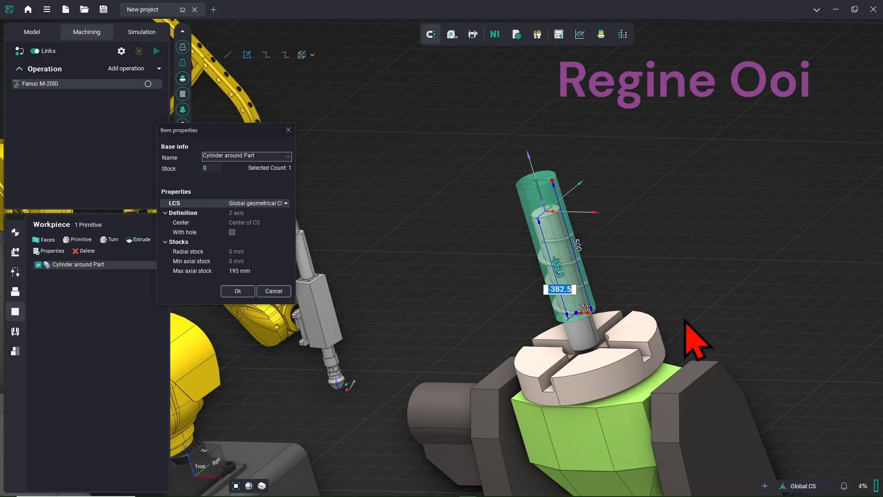
{"action": "key", "text": "Return"}
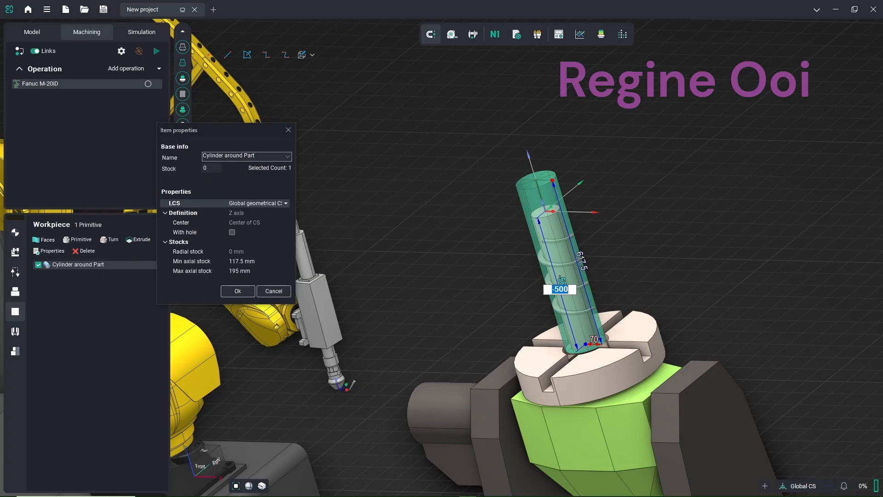
{"action": "left_click", "coordinate": [626, 273]}
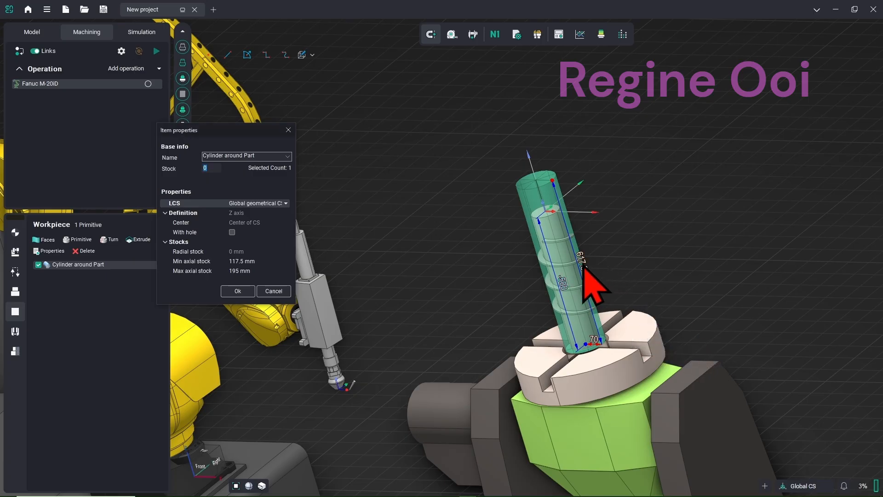
{"action": "type", "text": "500"}
{"action": "key", "text": "Return"}
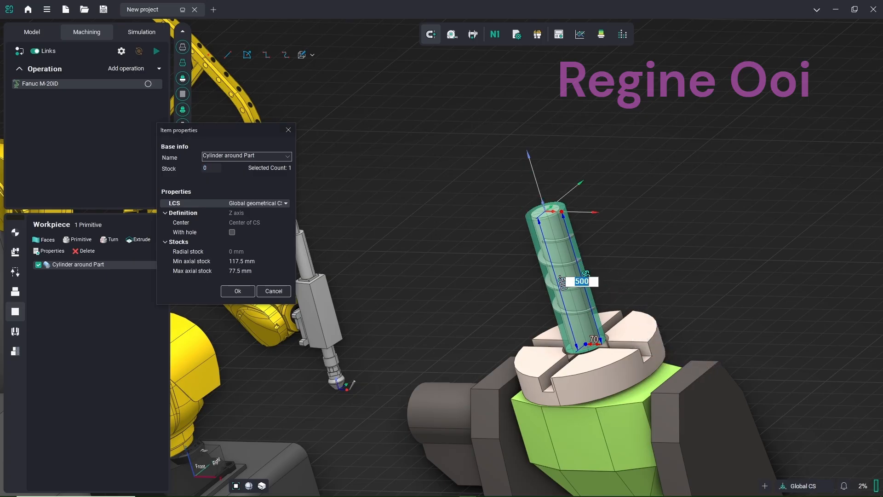
{"action": "left_click", "coordinate": [740, 265]}
{"action": "type", "text": "50"}
{"action": "key", "text": "Return"}
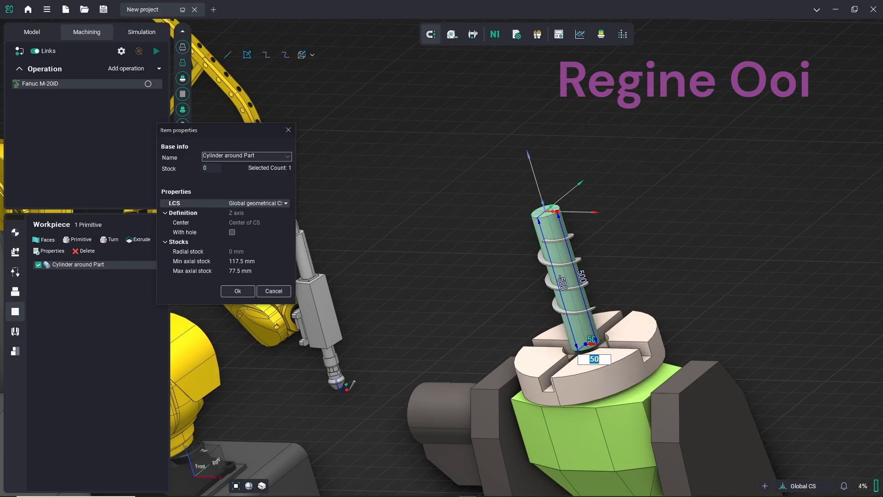
{"action": "left_click", "coordinate": [640, 258]}
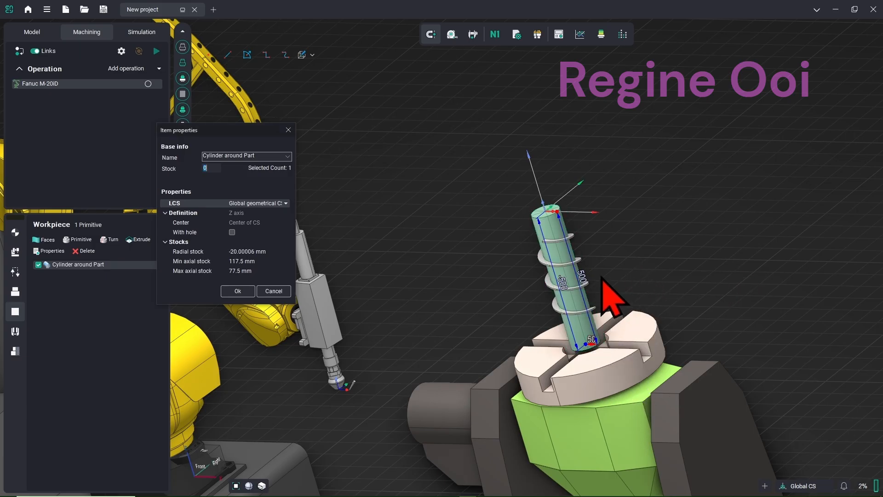
{"action": "left_click", "coordinate": [238, 291]}
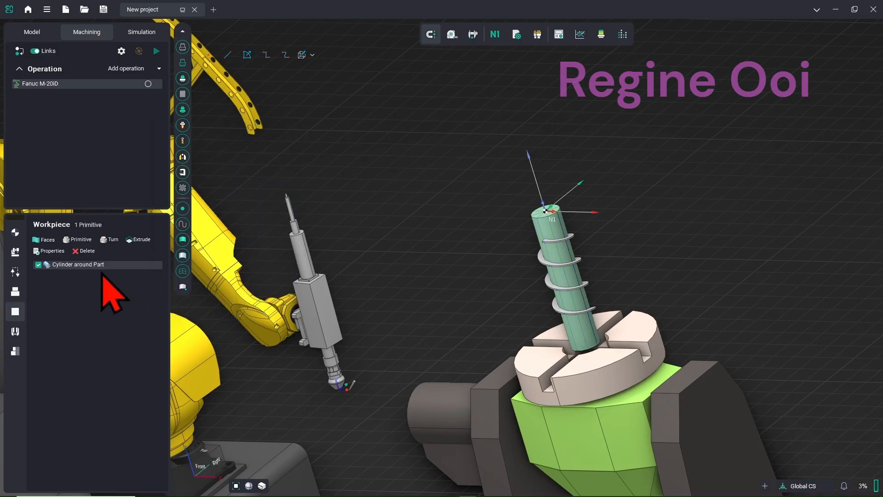
Add a Curve cladding operation
{"action": "left_click", "coordinate": [159, 68]}
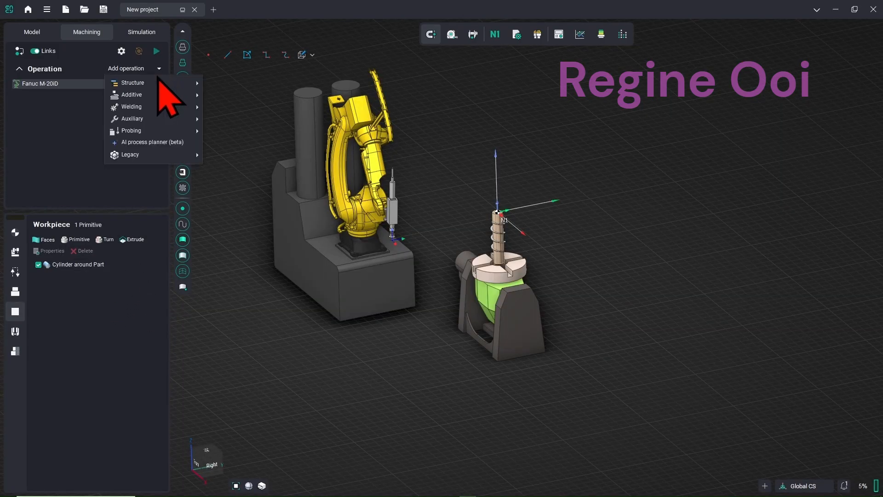
{"action": "mouse_move", "coordinate": [167, 109]}
{"action": "left_click", "coordinate": [227, 111]}
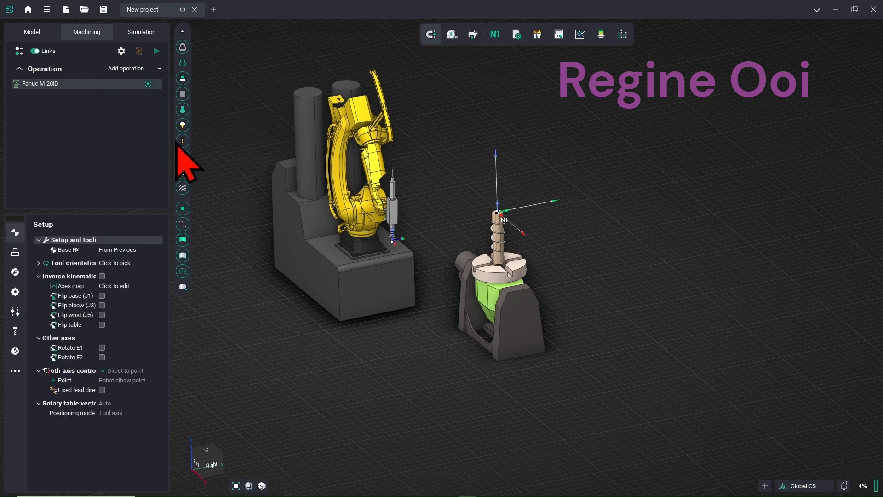
Set E1 to 90, align the tool toward the front, and allow E2 rotation
{"action": "left_click", "coordinate": [39, 264]}
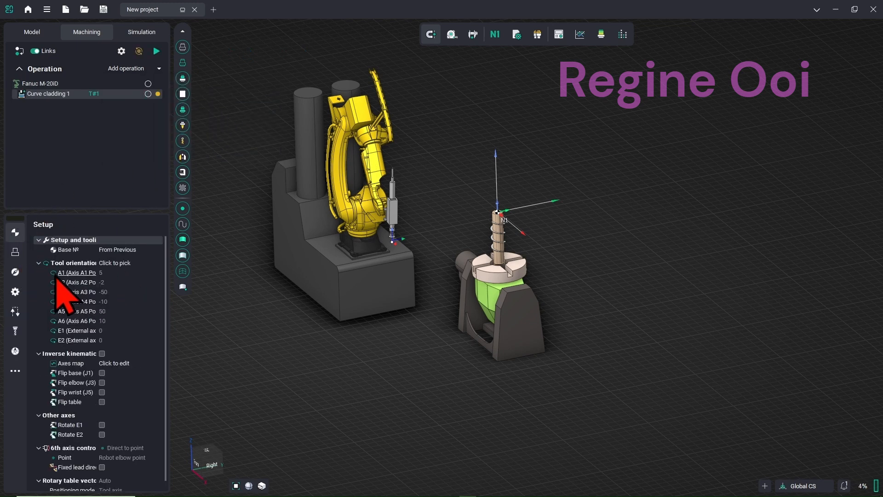
{"action": "left_click", "coordinate": [133, 328]}
{"action": "key", "text": "Return"}
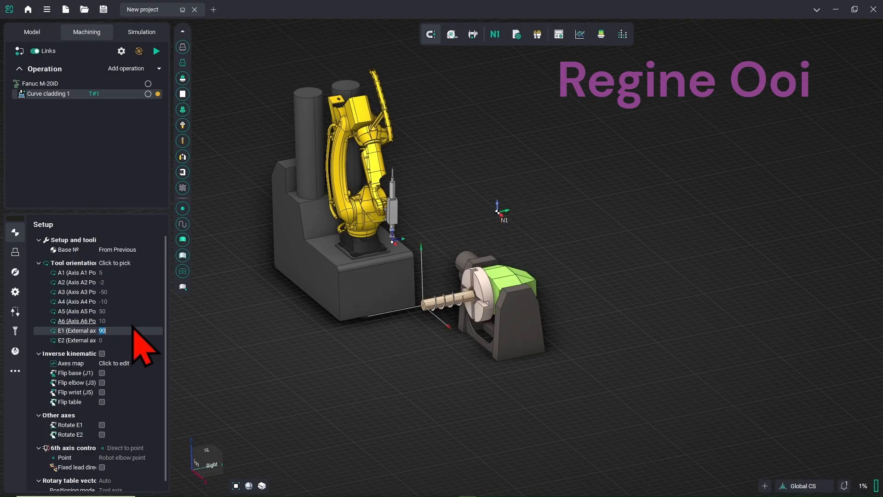
{"action": "left_click", "coordinate": [154, 265]}
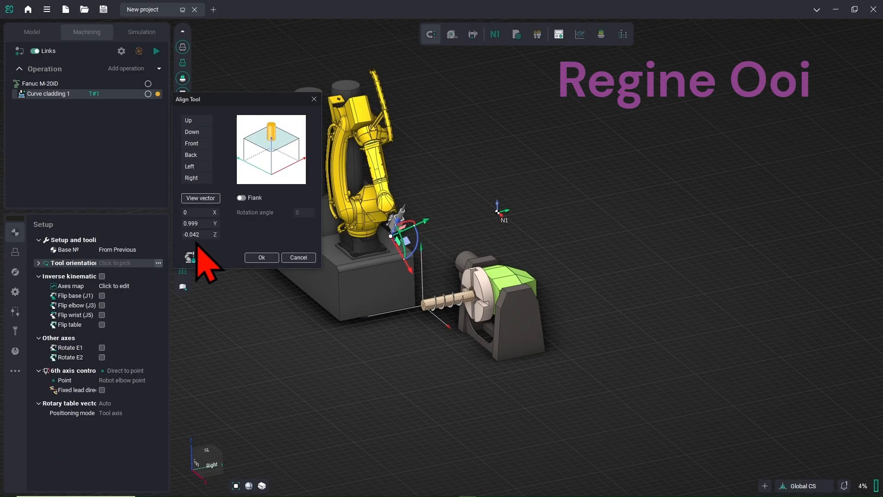
{"action": "left_click", "coordinate": [206, 147]}
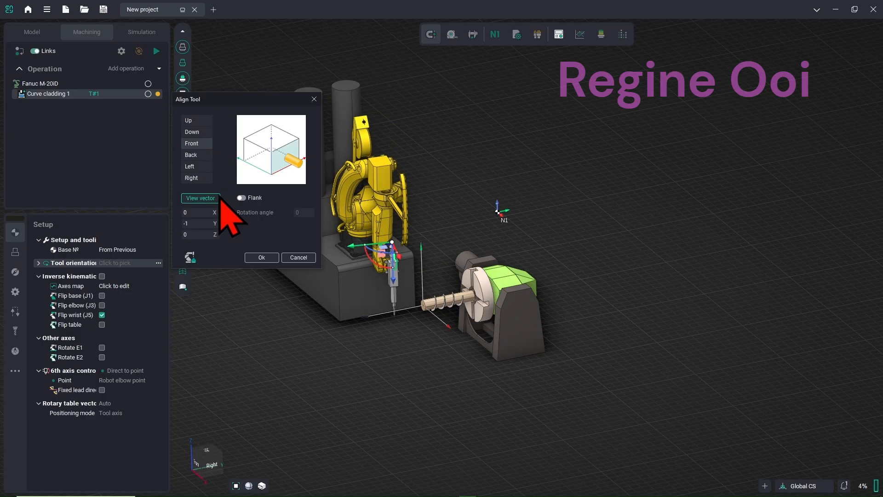
{"action": "left_click", "coordinate": [257, 259]}
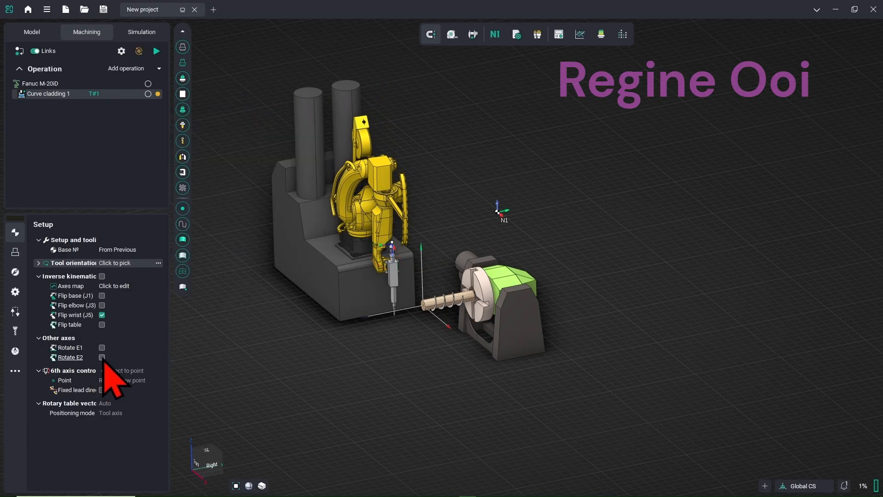
{"action": "left_click", "coordinate": [101, 358]}
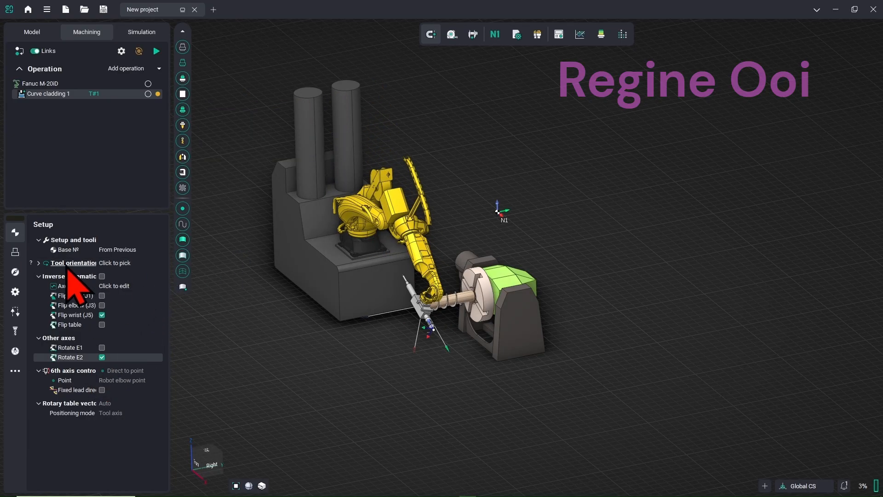
Realign the tool toward the back and set the rotary table vector to +Z
{"action": "left_click", "coordinate": [40, 263]}
{"action": "left_click", "coordinate": [146, 263]}
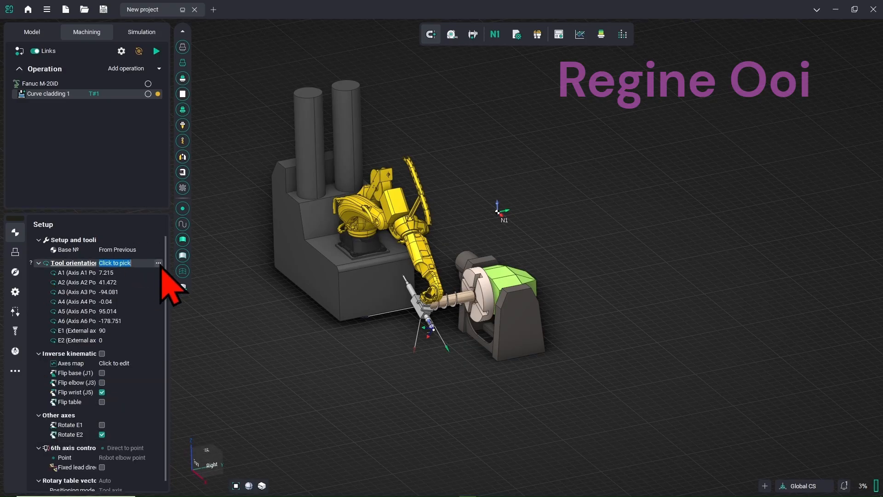
{"action": "left_click", "coordinate": [159, 264]}
{"action": "left_click", "coordinate": [209, 155]}
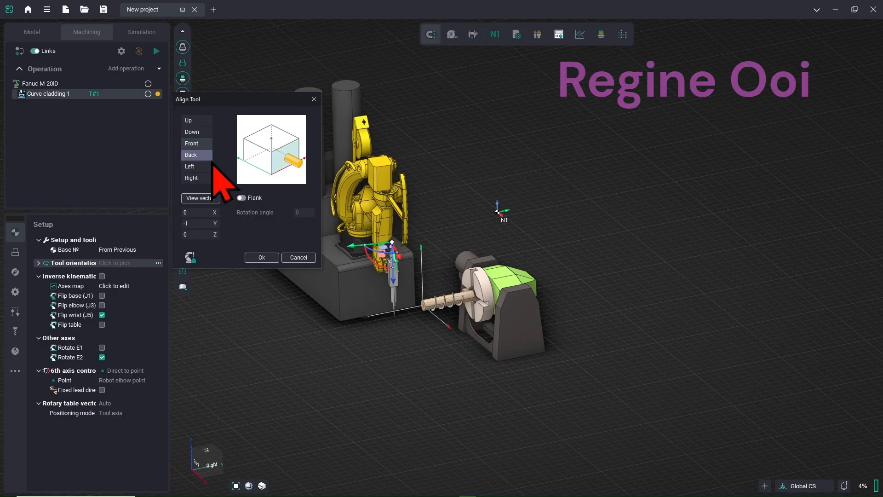
{"action": "left_click", "coordinate": [260, 257]}
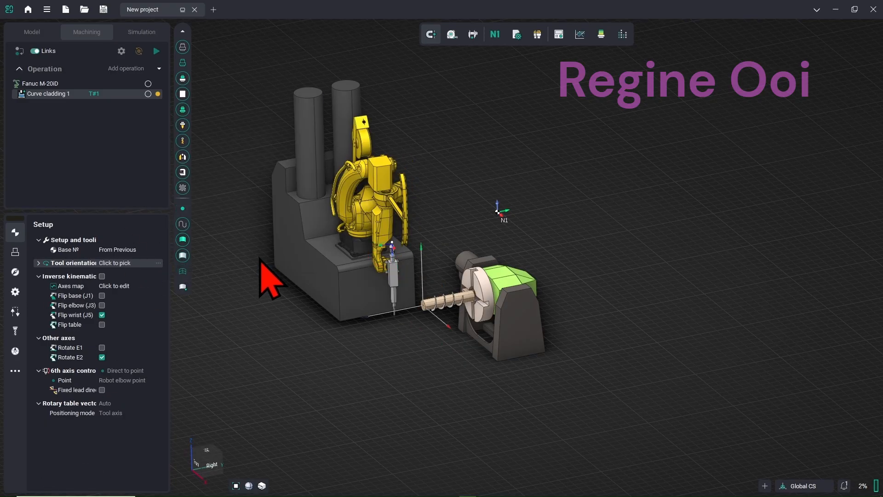
{"action": "left_click", "coordinate": [128, 406]}
{"action": "left_click", "coordinate": [129, 406]}
{"action": "left_click", "coordinate": [121, 420]}
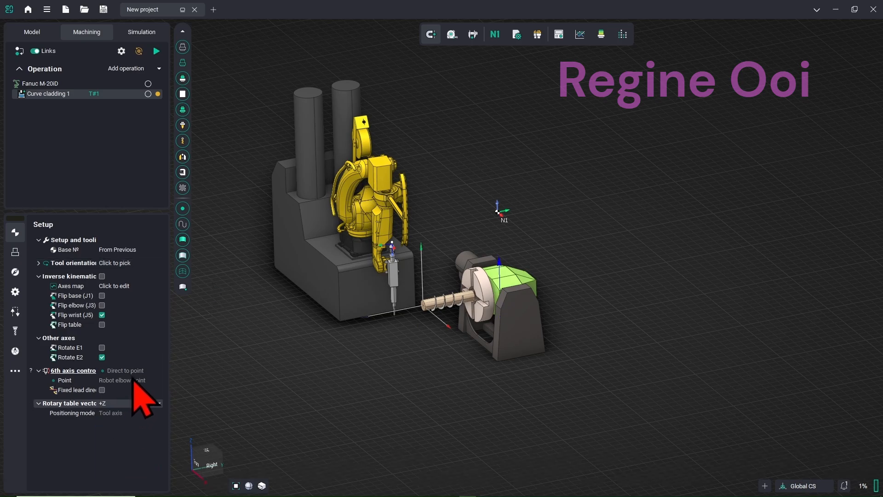
{"action": "left_click", "coordinate": [15, 252]}
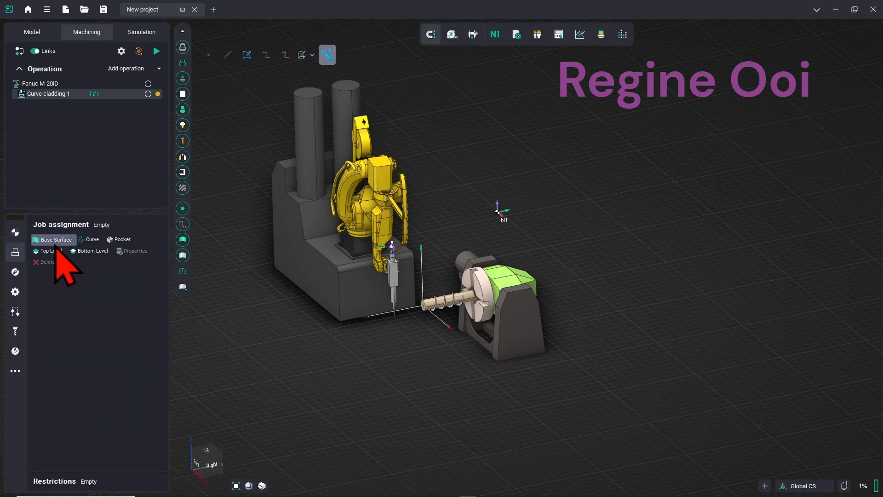
Set the radius-50 cylinder as the base surface
{"action": "scroll", "coordinate": [345, 322], "scroll_direction": "up", "scroll_amount": 5}
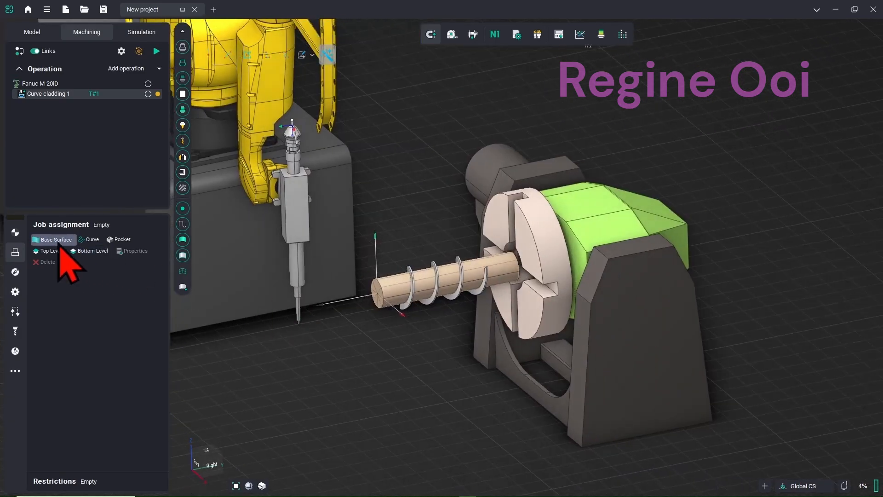
{"action": "left_click", "coordinate": [52, 240]}
{"action": "left_click", "coordinate": [378, 290]}
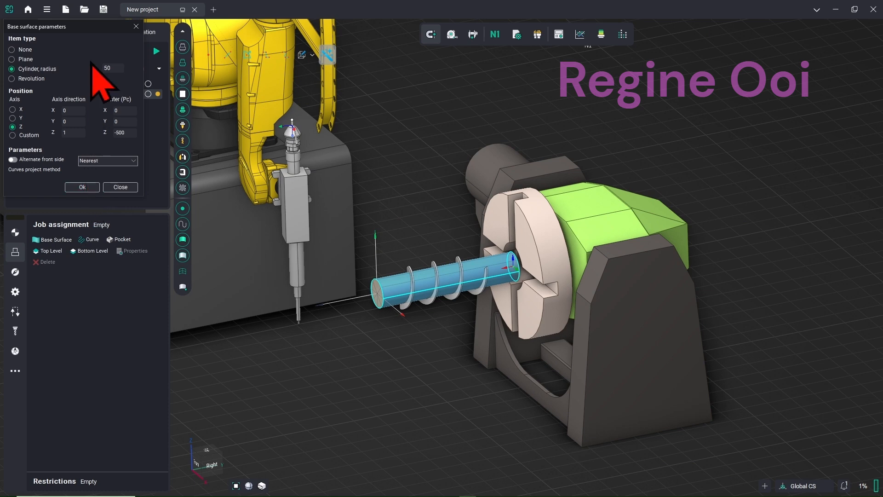
{"action": "left_click_drag", "start_coordinate": [98, 28], "coordinate": [192, 64]}
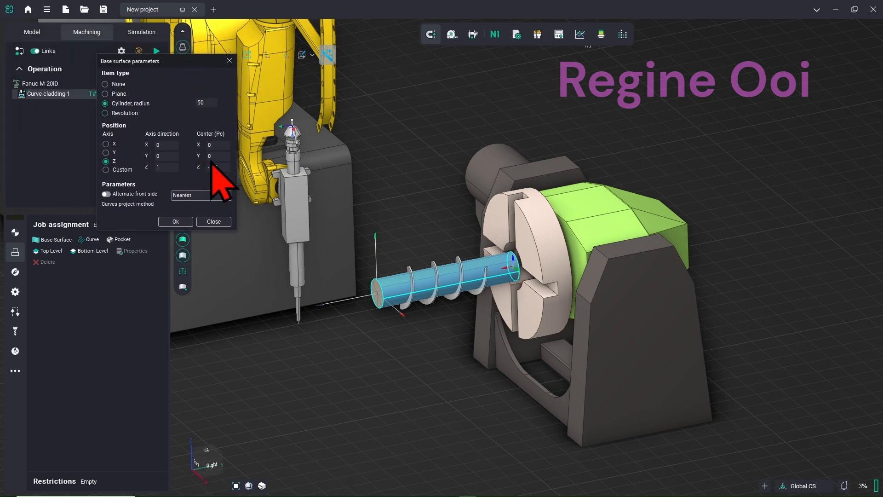
{"action": "left_click", "coordinate": [175, 222]}
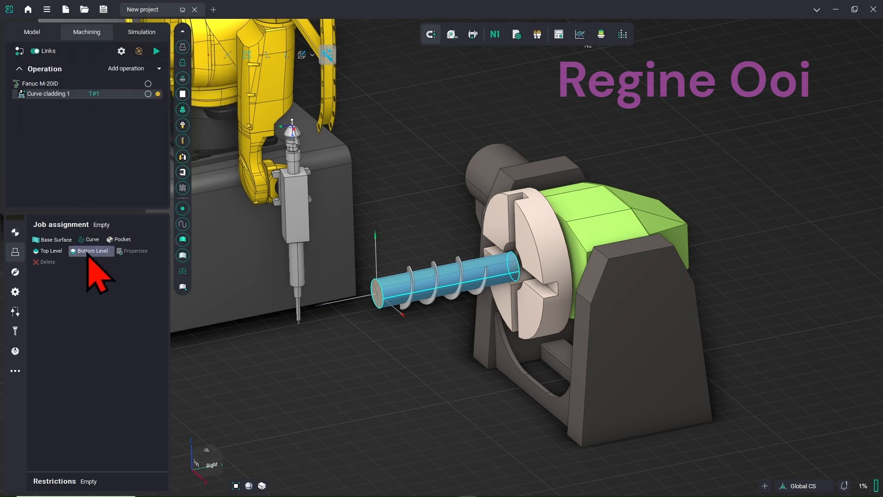
Assign the helical blade part as the top level
{"action": "scroll", "coordinate": [422, 290], "scroll_direction": "up", "scroll_amount": 2}
{"action": "left_click", "coordinate": [416, 213]}
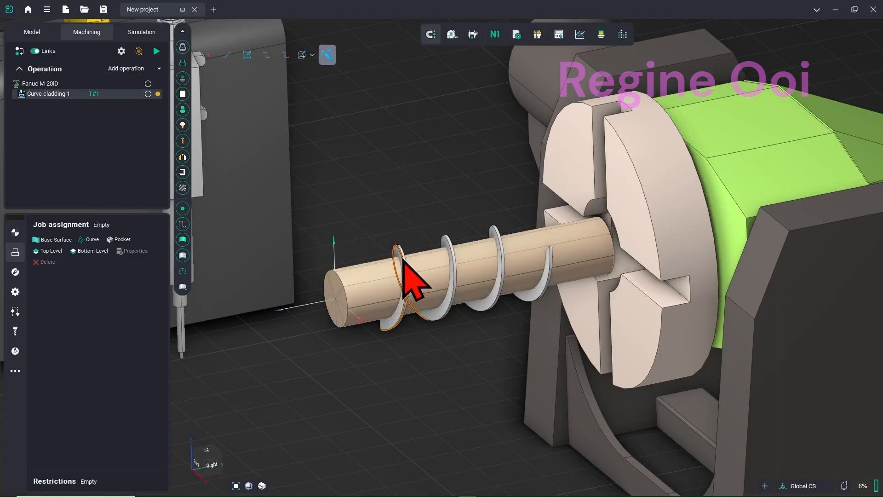
{"action": "scroll", "coordinate": [405, 259], "scroll_direction": "up", "scroll_amount": 3}
{"action": "left_click", "coordinate": [408, 255]}
{"action": "left_click", "coordinate": [58, 251]}
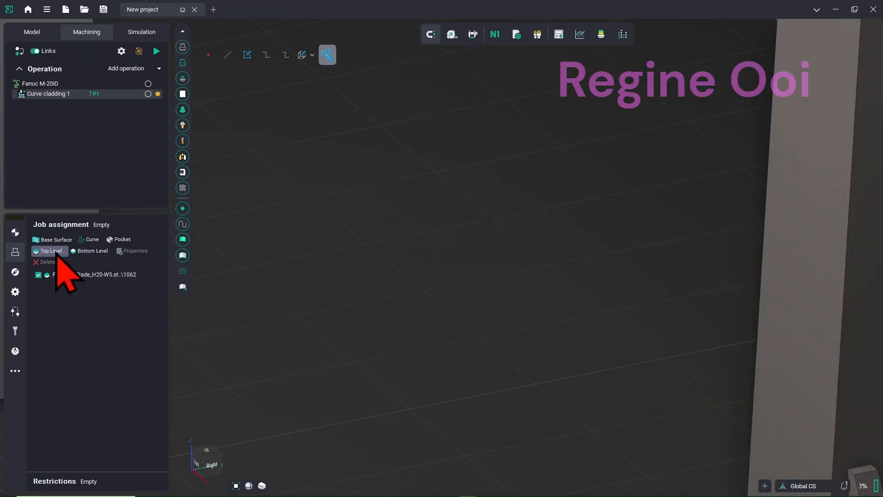
Assign the cylinder workpiece as the bottom level and begin a curve assignment
{"action": "scroll", "coordinate": [343, 234], "scroll_direction": "down", "scroll_amount": 3}
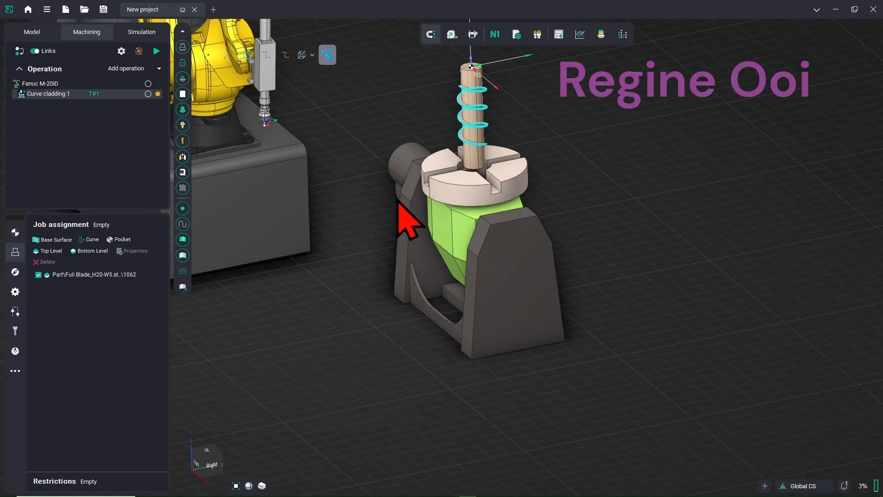
{"action": "scroll", "coordinate": [382, 244], "scroll_direction": "up", "scroll_amount": 1}
{"action": "scroll", "coordinate": [402, 173], "scroll_direction": "up", "scroll_amount": 2}
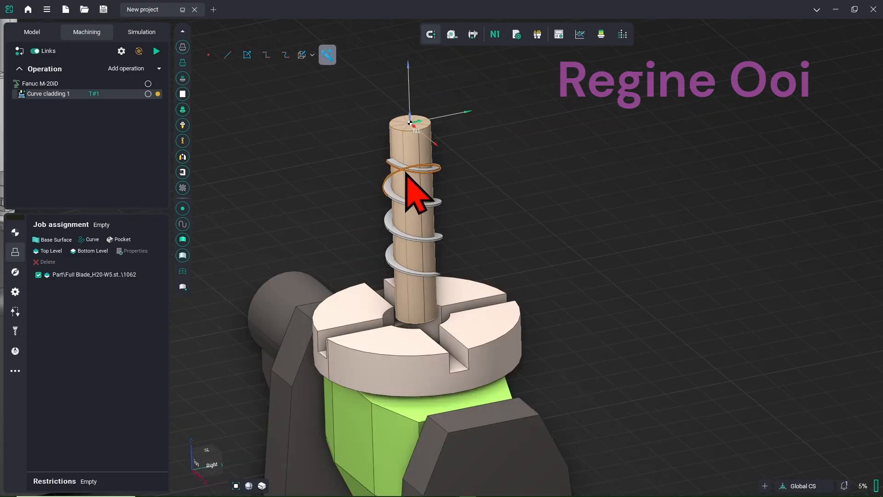
{"action": "left_click", "coordinate": [412, 150]}
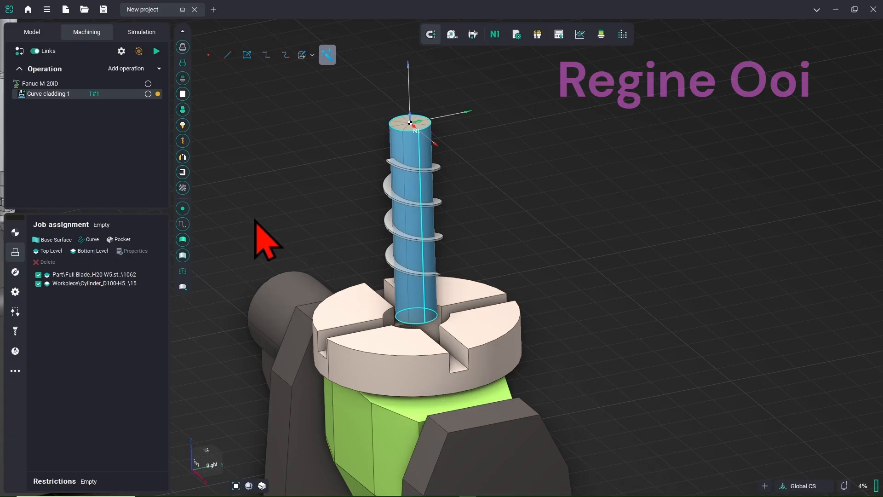
{"action": "scroll", "coordinate": [256, 221], "scroll_direction": "up", "scroll_amount": 5}
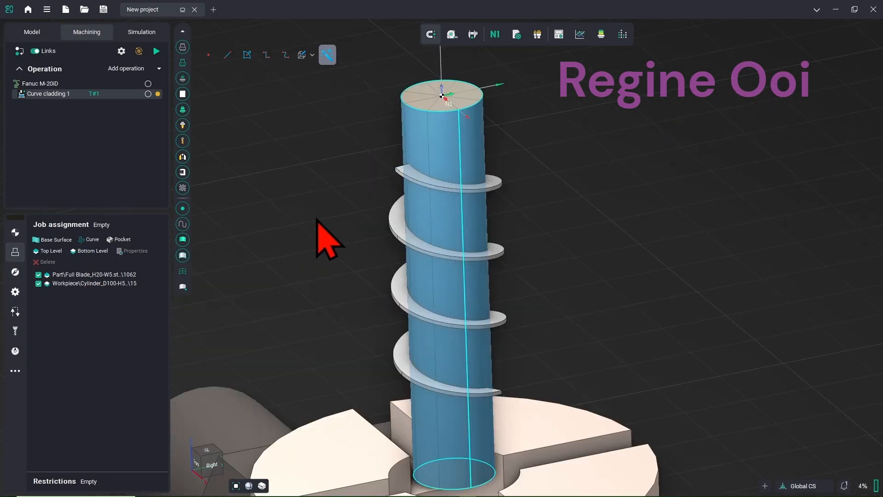
{"action": "left_click", "coordinate": [91, 240]}
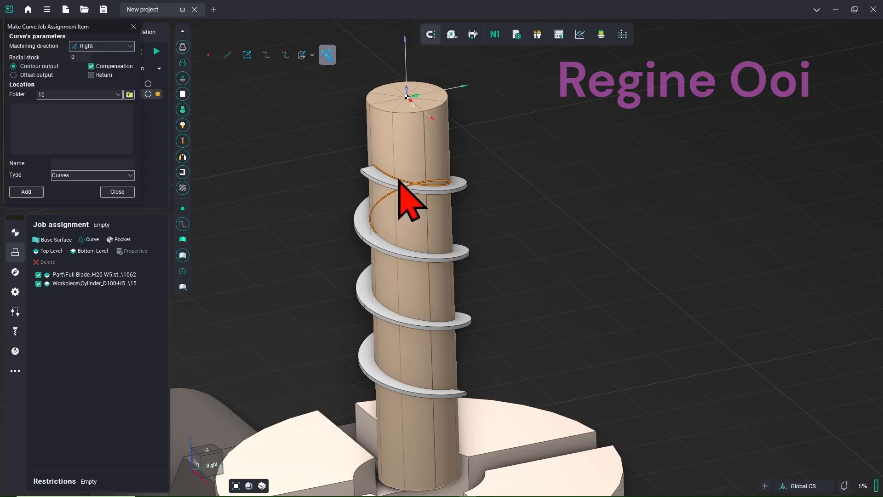
Add the upper and lower helix edge curves (Gap13) to the job
{"action": "left_click", "coordinate": [399, 181]}
{"action": "left_click", "coordinate": [388, 242]}
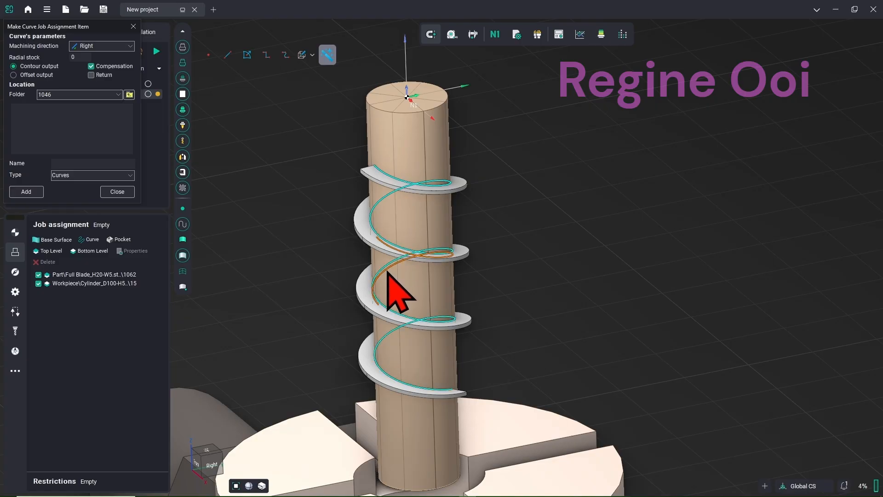
{"action": "scroll", "coordinate": [379, 280], "scroll_direction": "up", "scroll_amount": 10}
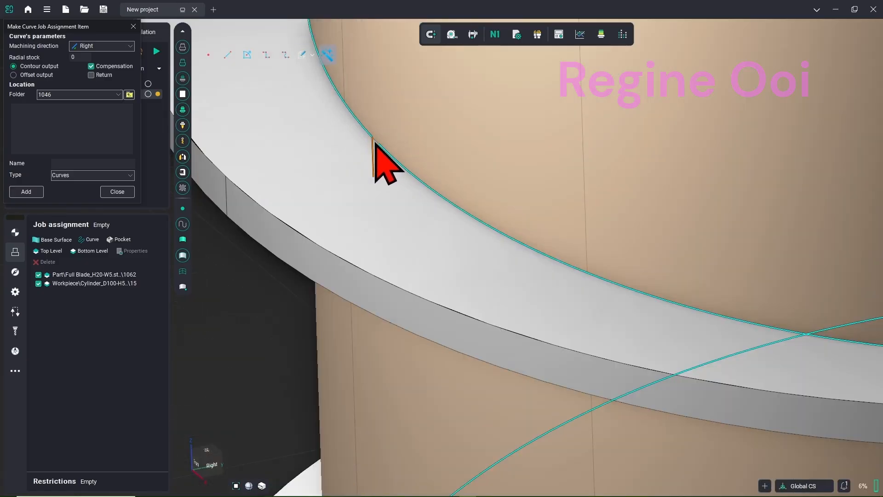
{"action": "scroll", "coordinate": [376, 142], "scroll_direction": "down", "scroll_amount": 12}
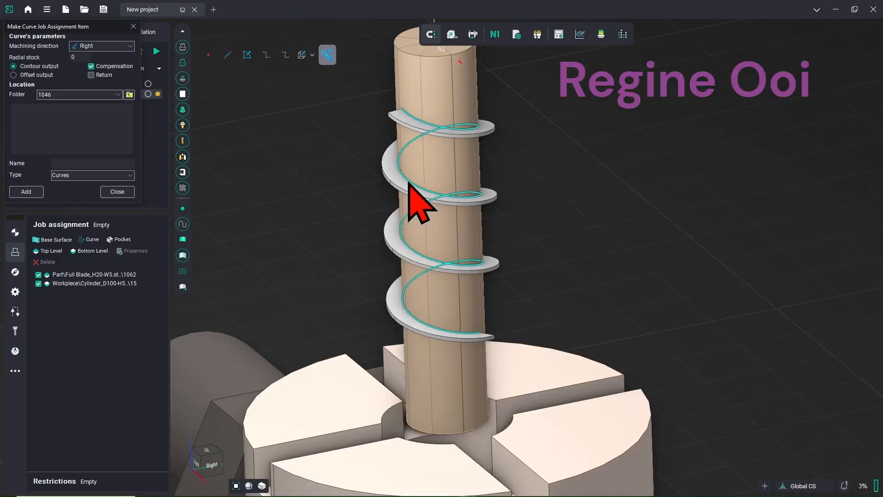
{"action": "left_click_drag", "start_coordinate": [79, 33], "coordinate": [139, 77]}
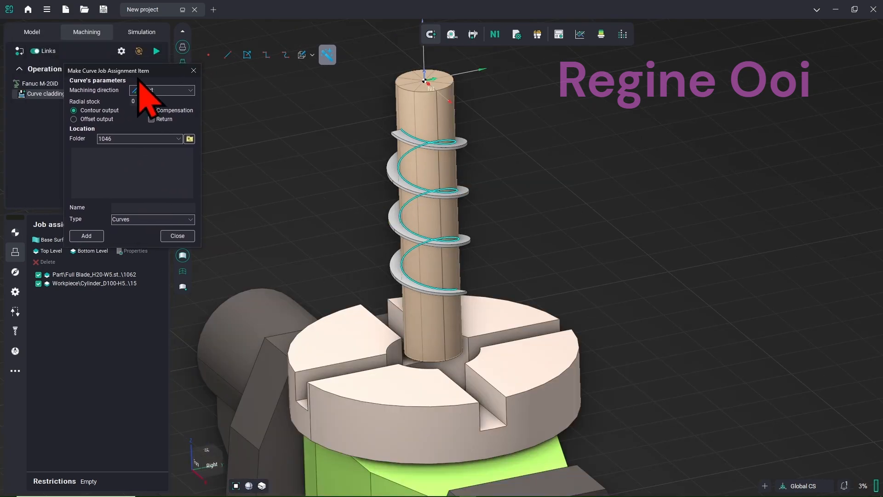
{"action": "left_click", "coordinate": [87, 236]}
{"action": "left_click", "coordinate": [178, 236]}
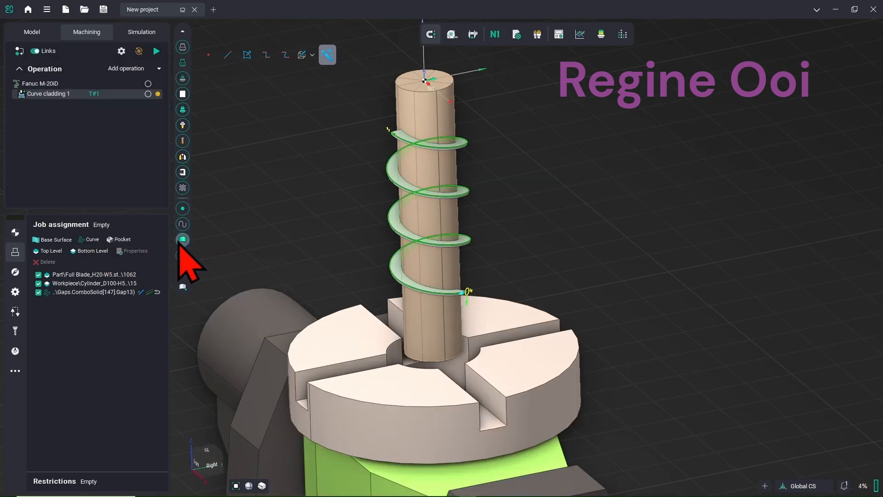
Orbit and pan the view along the cylinder to the helix start
{"action": "right_click_drag", "start_coordinate": [267, 239], "coordinate": [375, 202]}
{"action": "scroll", "coordinate": [375, 198], "scroll_direction": "up", "scroll_amount": 5}
{"action": "middle_click_drag", "start_coordinate": [378, 221], "coordinate": [422, 280]}
{"action": "right_click_drag", "start_coordinate": [421, 280], "coordinate": [342, 236]}
{"action": "scroll", "coordinate": [343, 236], "scroll_direction": "up", "scroll_amount": 4}
{"action": "middle_click_drag", "start_coordinate": [344, 237], "coordinate": [329, 266]}
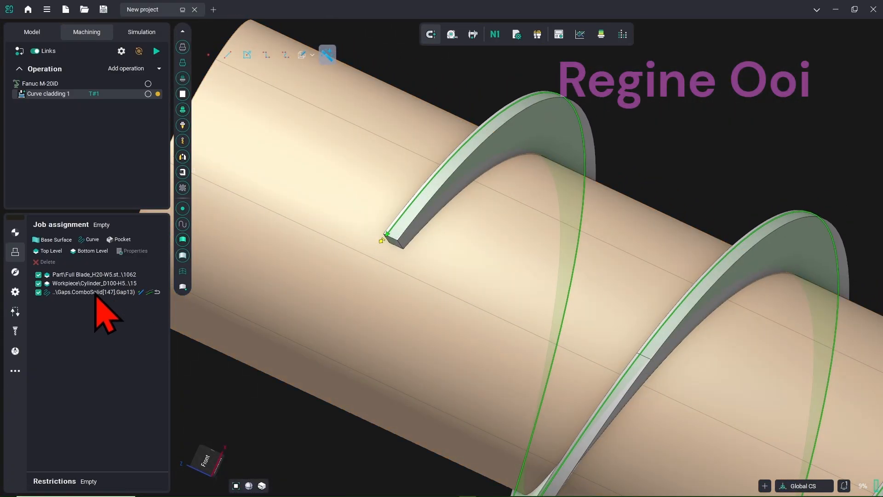
Give the Gap13 curve 2.5 stock and flip it to the opposite blade edge
{"action": "double_click", "coordinate": [96, 293]}
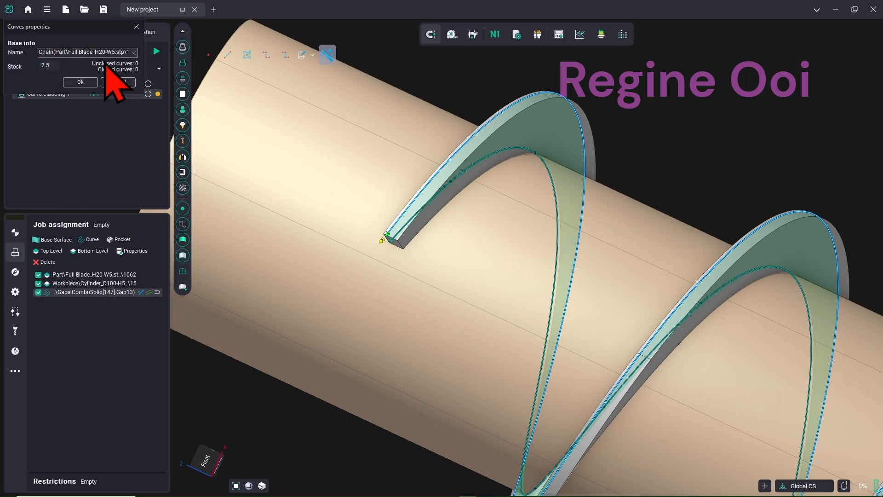
{"action": "left_click", "coordinate": [80, 82]}
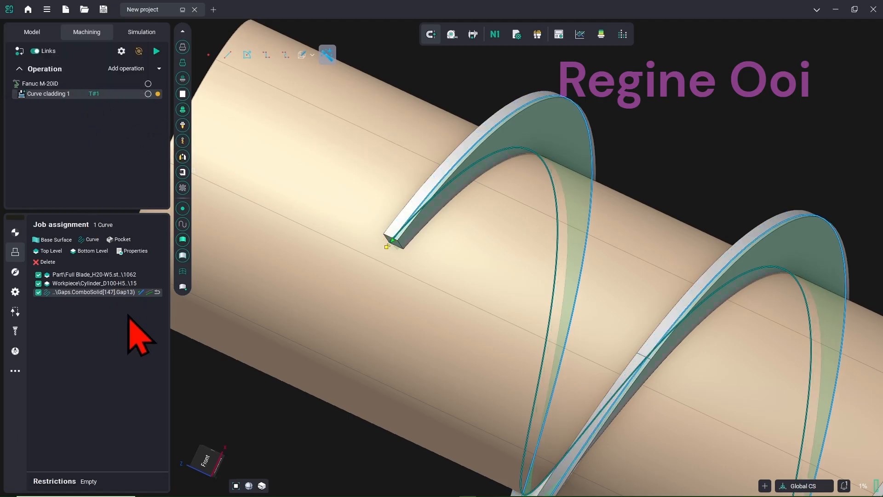
{"action": "left_click", "coordinate": [140, 293]}
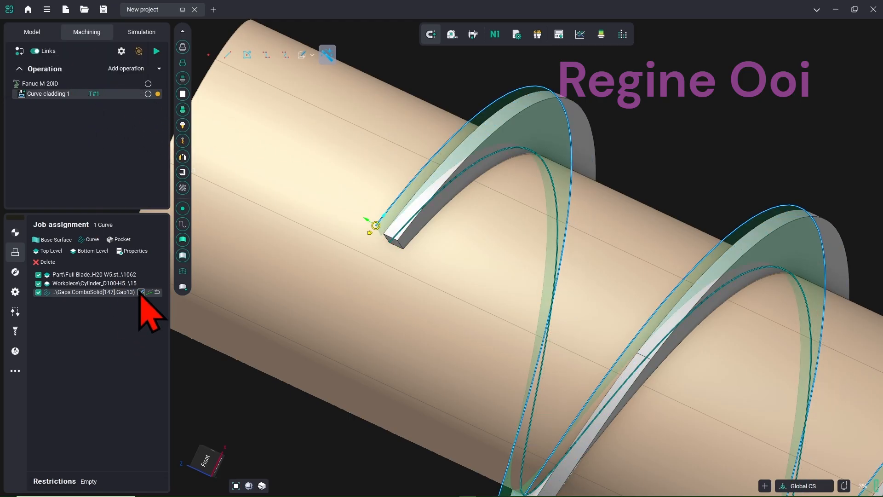
{"action": "left_click", "coordinate": [140, 293]}
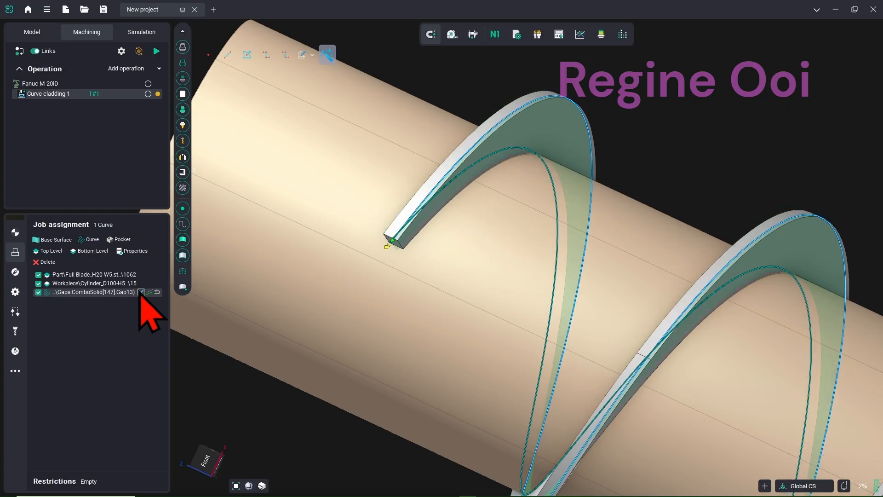
{"action": "left_click", "coordinate": [150, 294]}
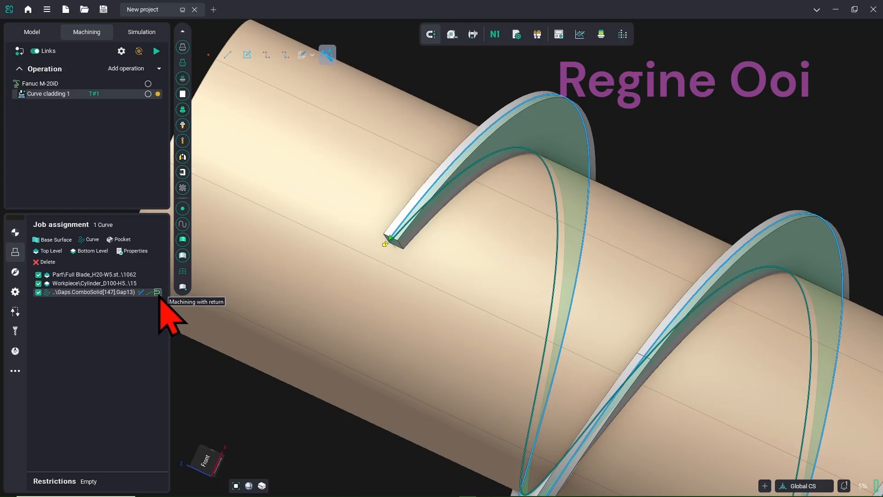
Turn on machining with return and change the curve's compensation setting
{"action": "left_click", "coordinate": [158, 292]}
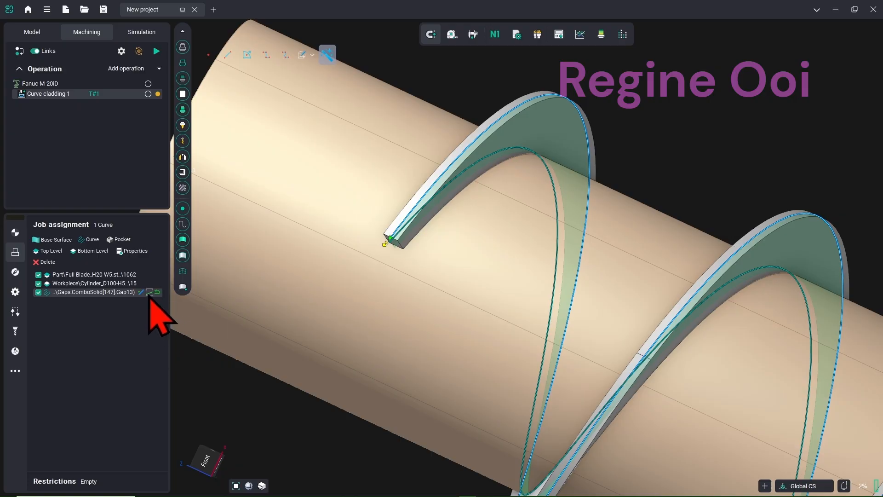
{"action": "left_click", "coordinate": [149, 293]}
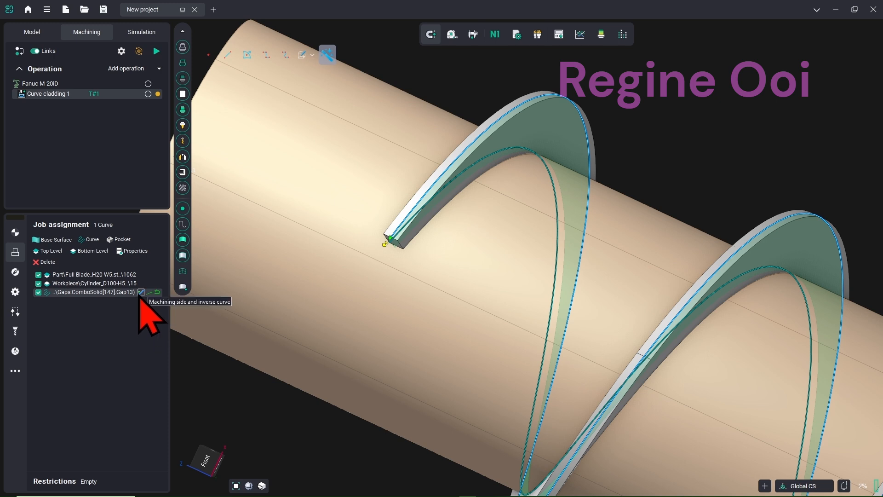
{"action": "left_click", "coordinate": [113, 308]}
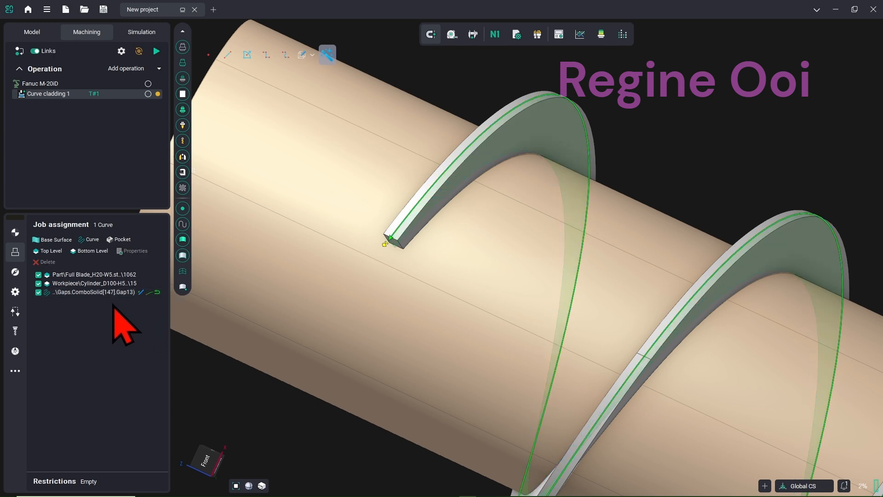
{"action": "left_click", "coordinate": [15, 272]}
Keep the 20 mm top level and set the depth step to 1.5 mm
{"action": "left_click", "coordinate": [125, 257]}
{"action": "left_click", "coordinate": [122, 250]}
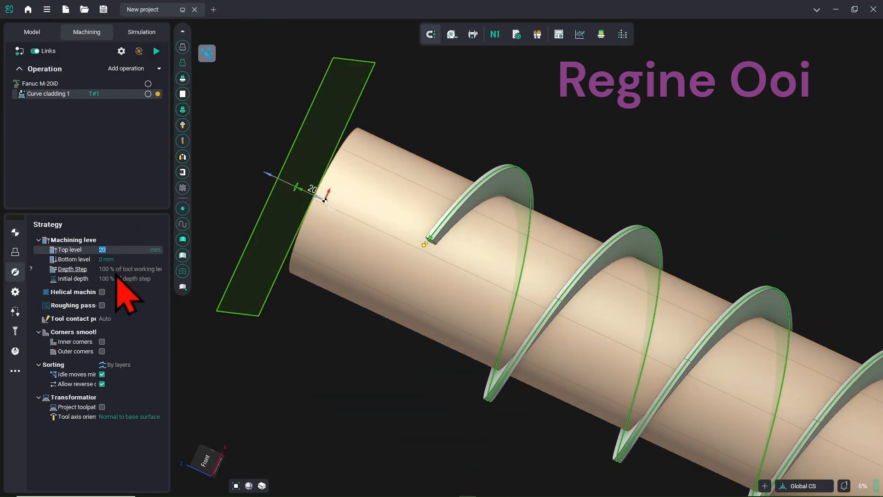
{"action": "left_click", "coordinate": [122, 272]}
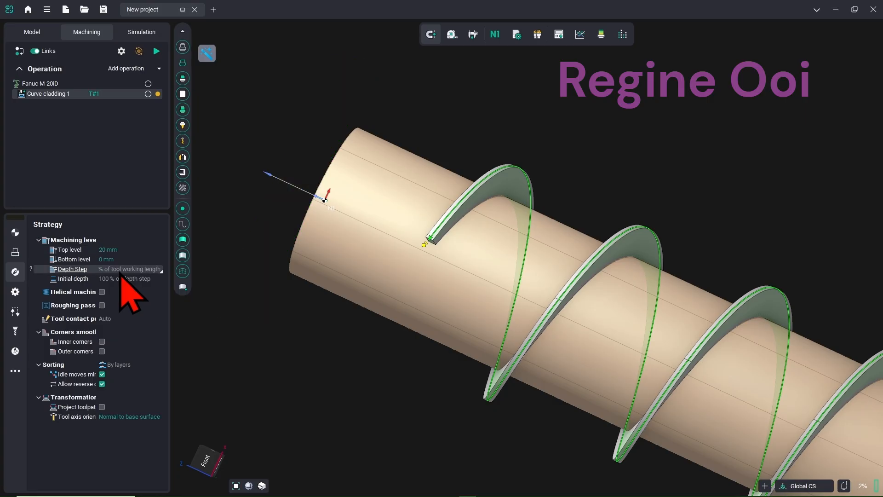
{"action": "left_click", "coordinate": [161, 271]}
{"action": "left_click", "coordinate": [149, 281]}
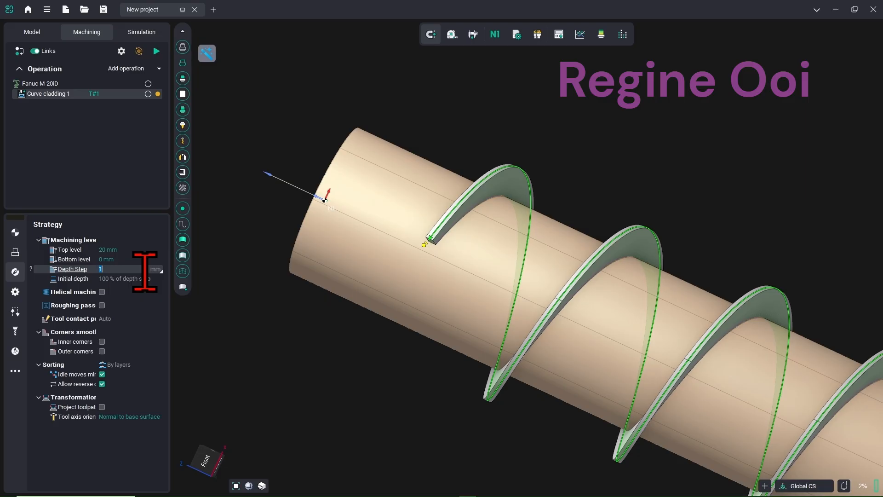
{"action": "type", "text": ".5"}
{"action": "key", "text": "Tab"}
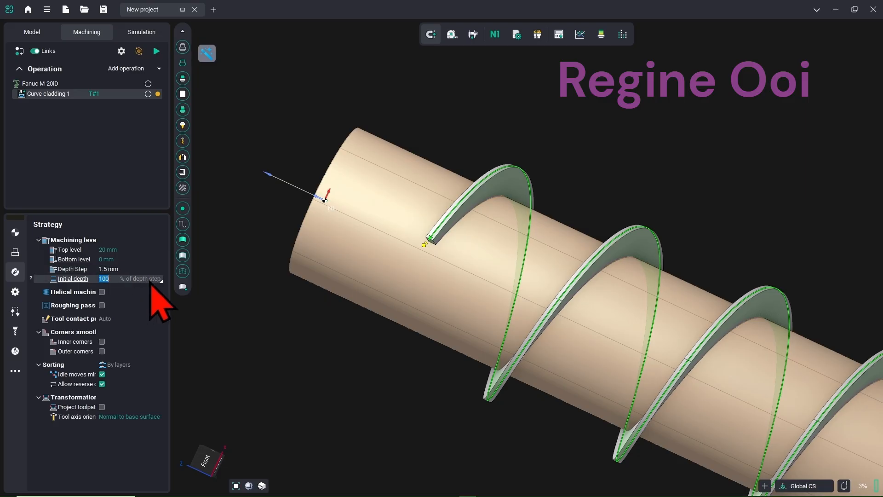
Set the initial depth to 1.5 mm instead of a percentage
{"action": "left_click", "coordinate": [161, 281]}
{"action": "left_click", "coordinate": [147, 281]}
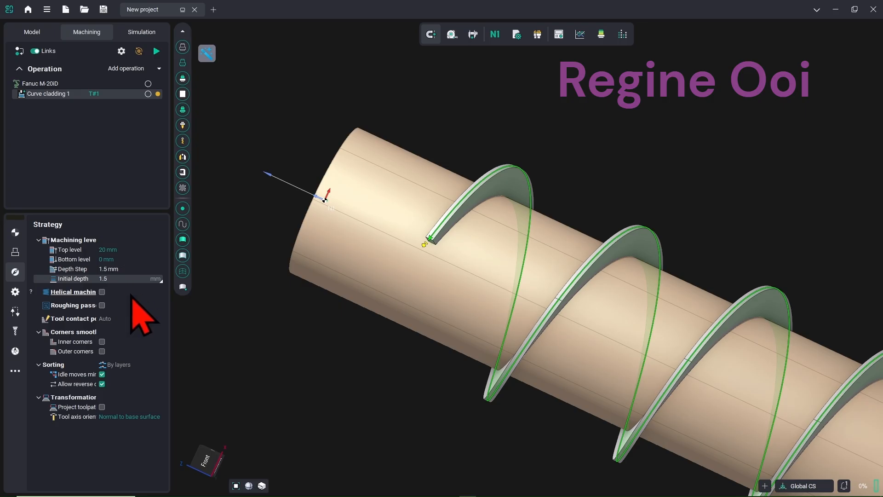
{"action": "left_click", "coordinate": [130, 295]}
{"action": "left_click", "coordinate": [130, 304]}
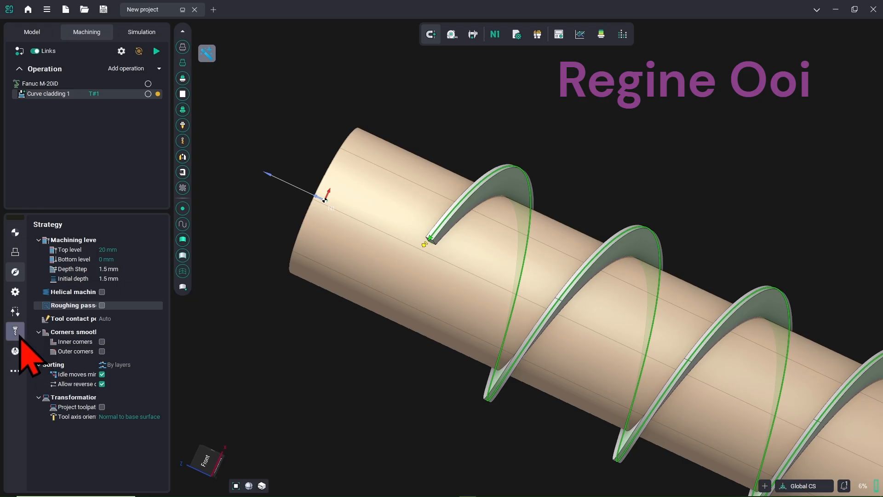
{"action": "left_click", "coordinate": [16, 294]}
Set tolerance 1 mm and Fixed length spatial arcs output with 3 mm segments, 1.5 mm deviation
{"action": "left_click", "coordinate": [120, 250]}
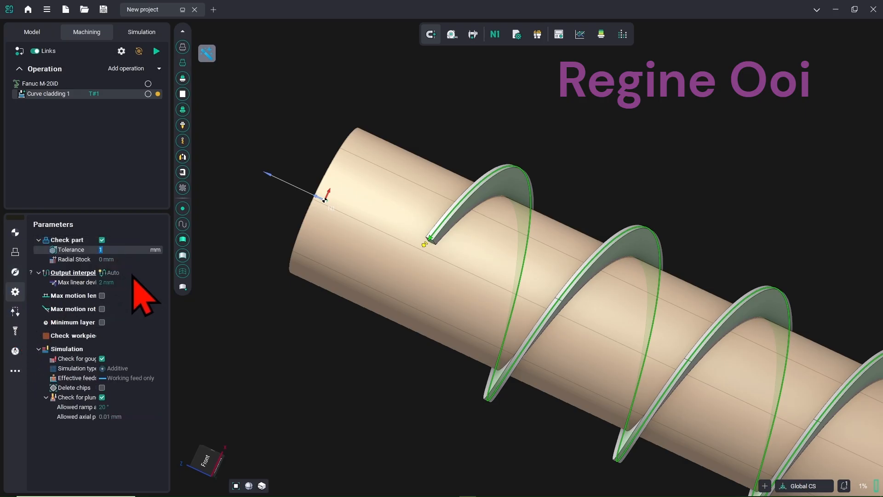
{"action": "left_click", "coordinate": [138, 272]}
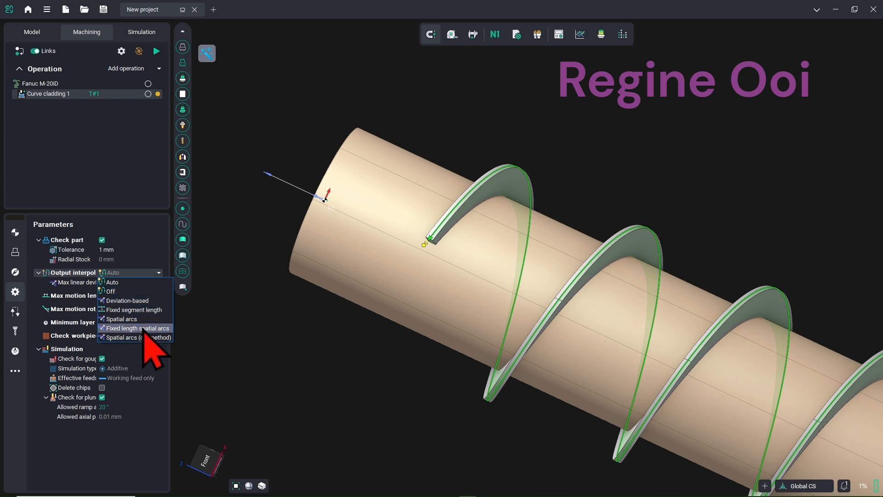
{"action": "left_click", "coordinate": [138, 328]}
{"action": "left_click", "coordinate": [138, 282]}
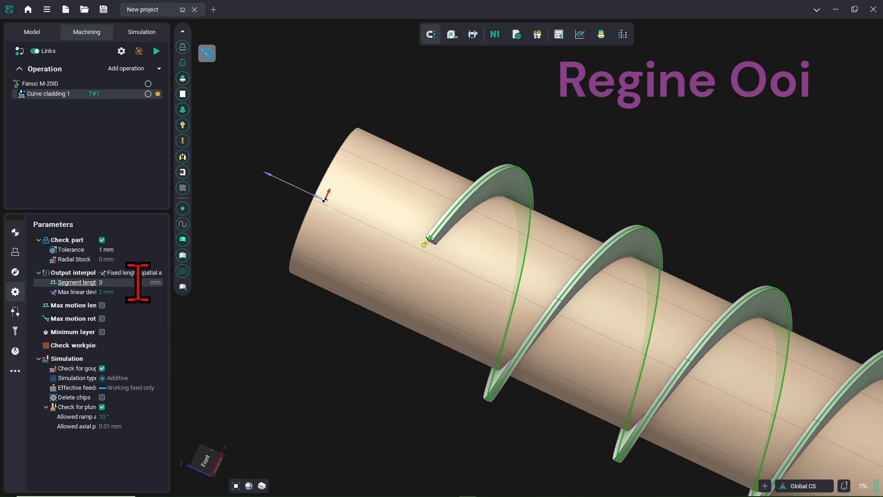
{"action": "type", "text": "3"}
{"action": "left_click", "coordinate": [119, 291]}
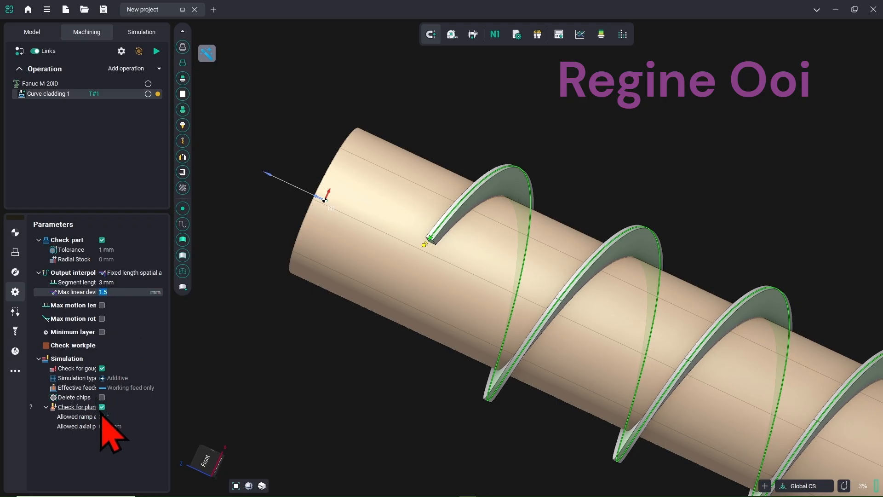
{"action": "left_click", "coordinate": [15, 311]}
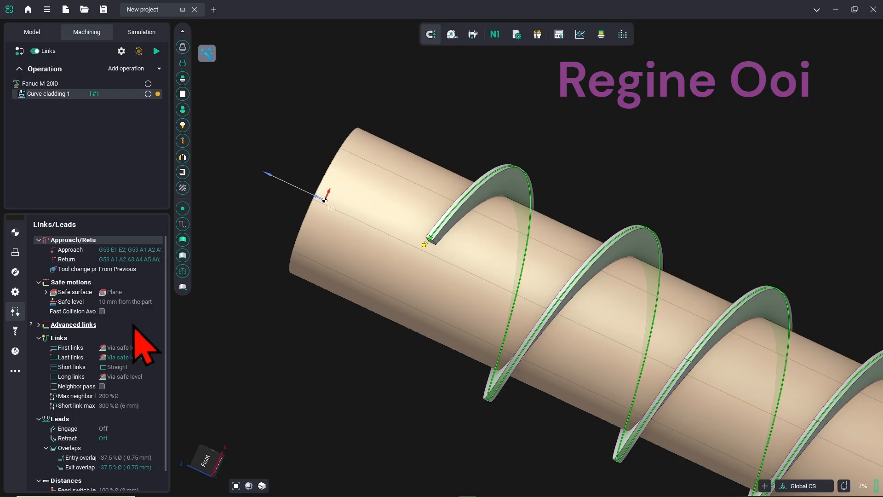
Set the Links/Leads safe level to 30 mm, then begin editing the tool diameter
{"action": "scroll", "coordinate": [134, 344], "scroll_direction": "down", "scroll_amount": 1}
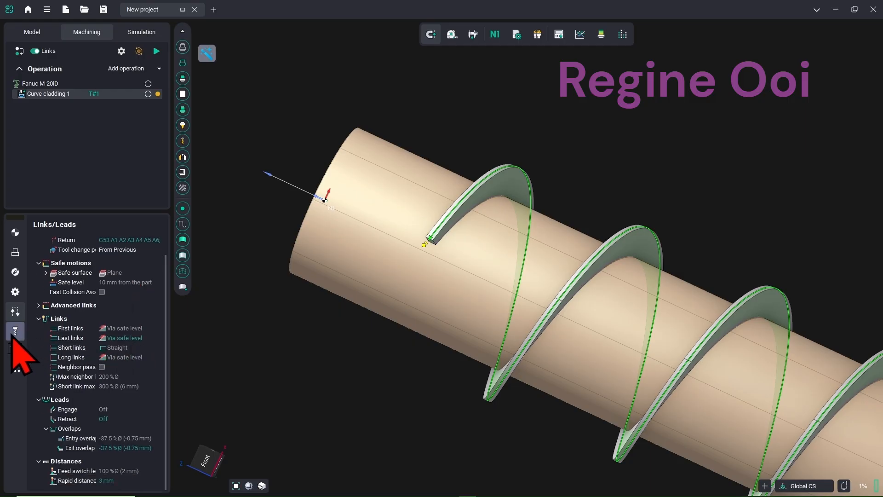
{"action": "left_click", "coordinate": [15, 331]}
{"action": "left_click", "coordinate": [15, 311]}
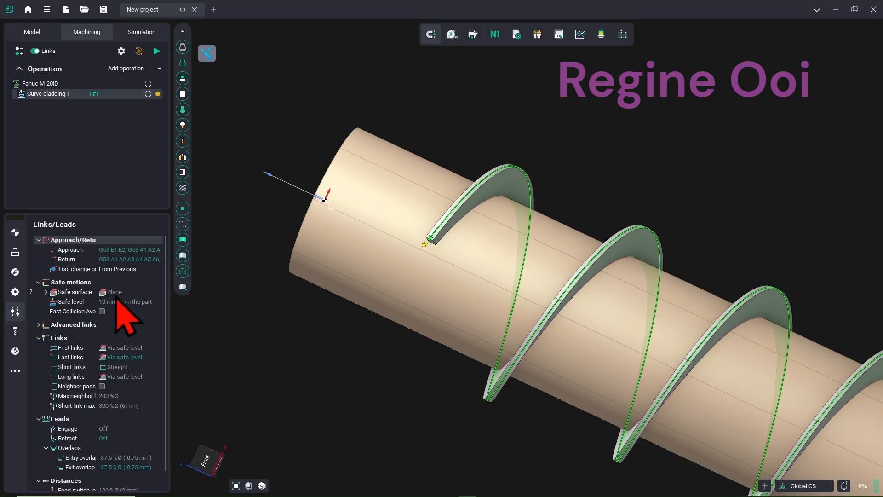
{"action": "left_click", "coordinate": [124, 302]}
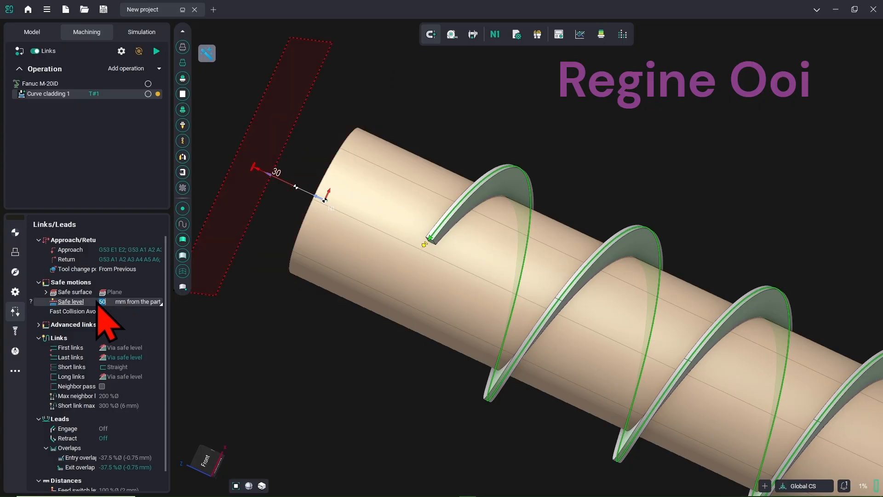
{"action": "left_click", "coordinate": [15, 330]}
{"action": "left_click", "coordinate": [125, 283]}
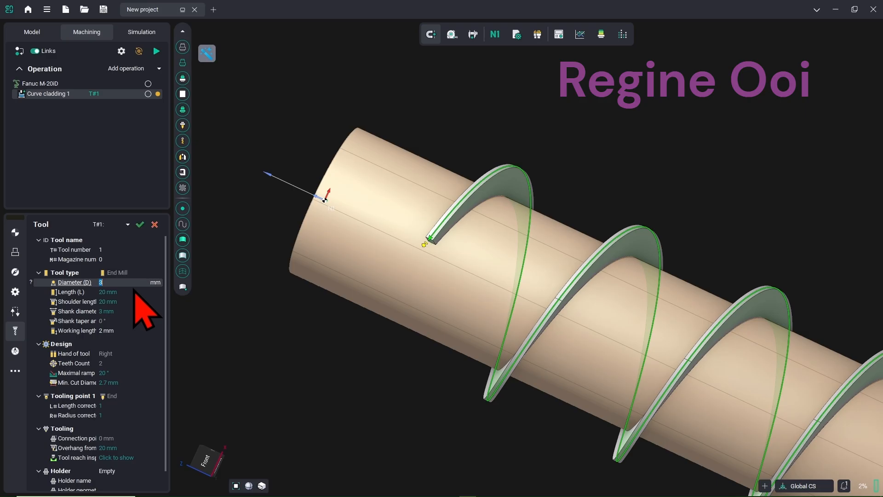
Give tool T#1 a 3 mm diameter, 27 mm length and 0.5 mm working length
{"action": "left_click", "coordinate": [109, 250]}
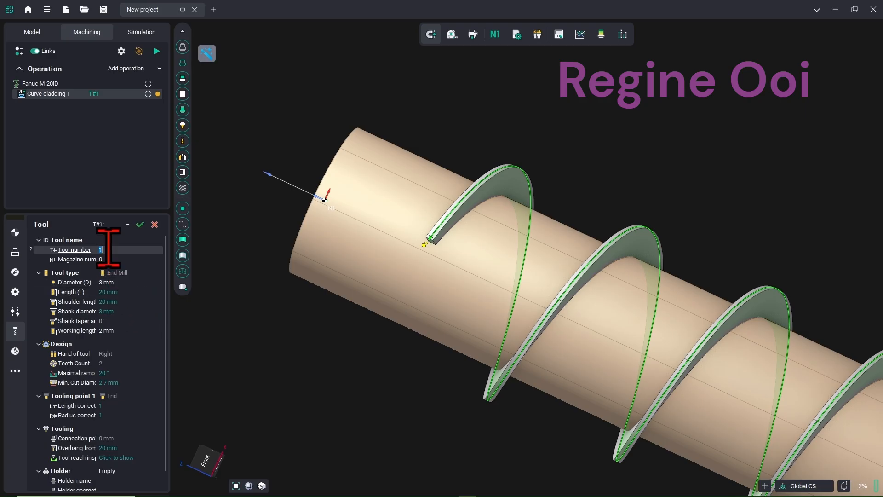
{"action": "left_click", "coordinate": [127, 292]}
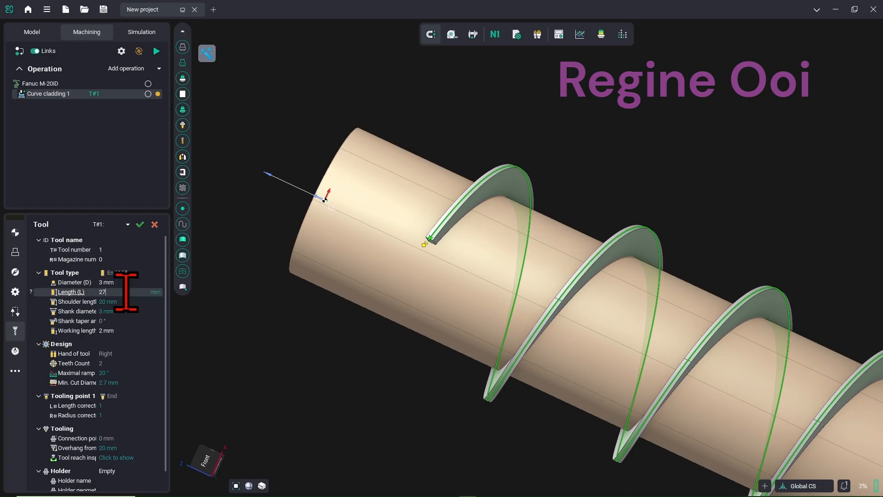
{"action": "left_click", "coordinate": [131, 330]}
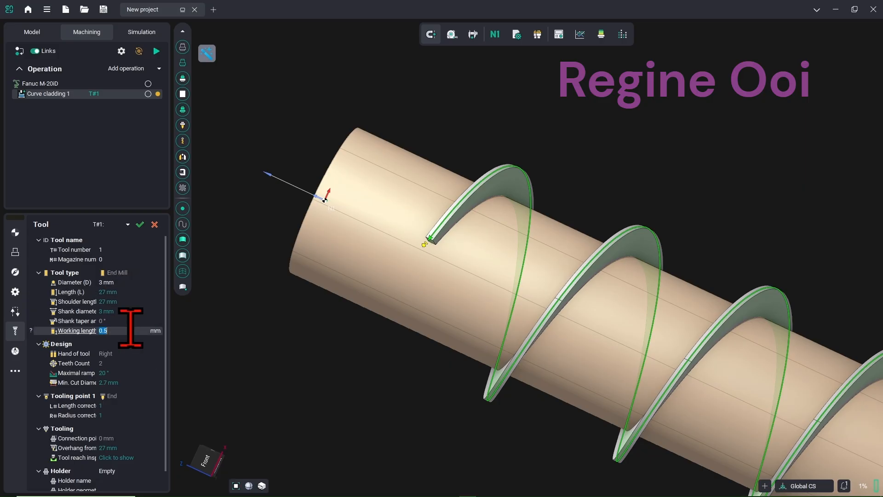
{"action": "scroll", "coordinate": [145, 391], "scroll_direction": "down", "scroll_amount": 1}
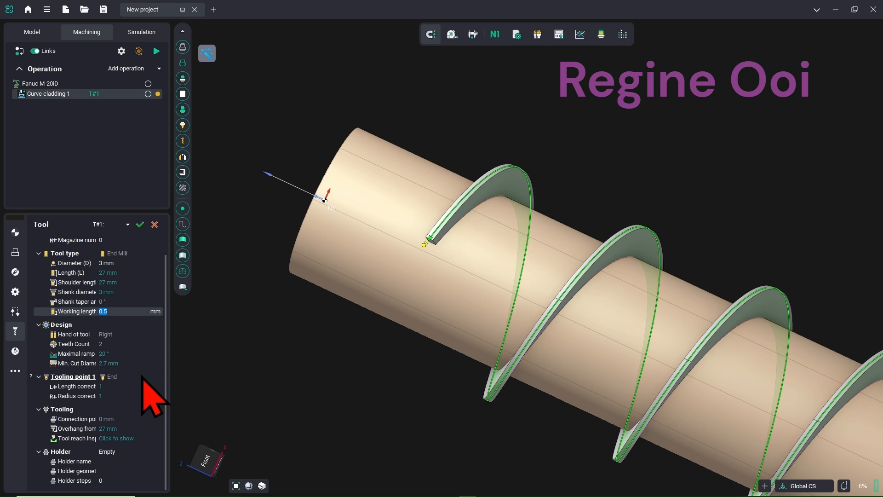
{"action": "left_click", "coordinate": [14, 350]}
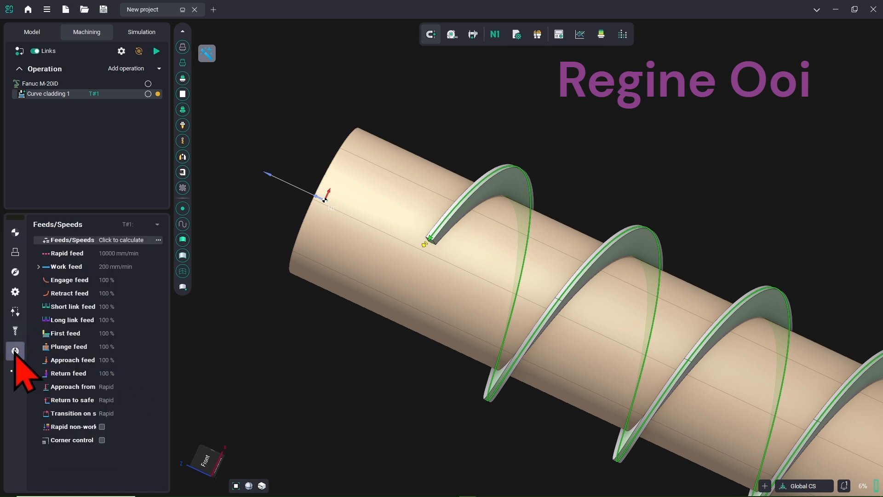
Set rapid 3000 and work 900 mm/min, short links 300 %, long links 500 %, then calculate
{"action": "left_click", "coordinate": [127, 253]}
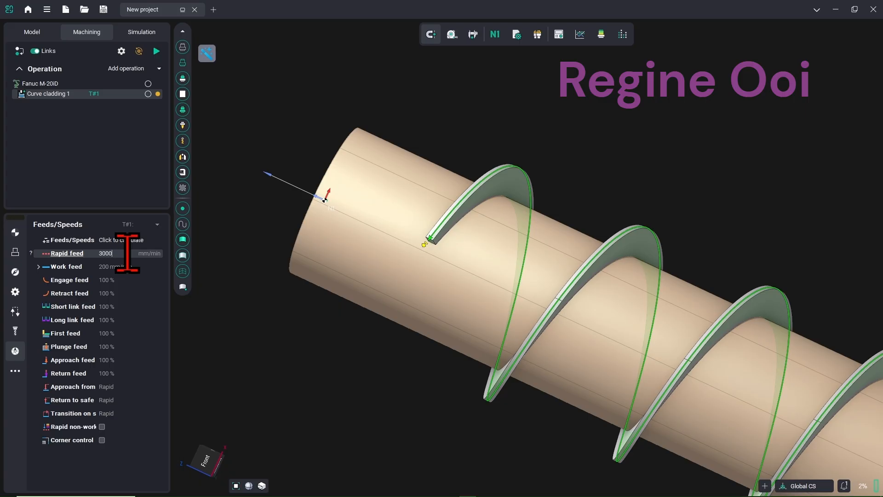
{"action": "left_click", "coordinate": [129, 266]}
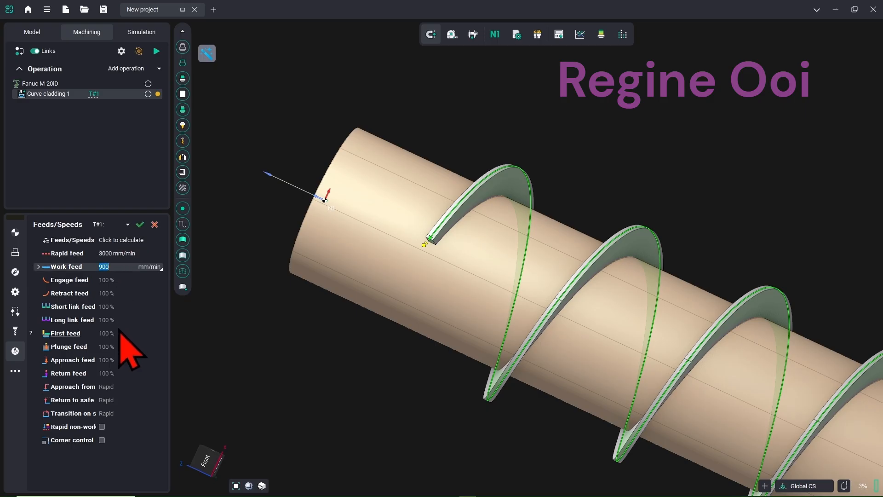
{"action": "left_click", "coordinate": [121, 306]}
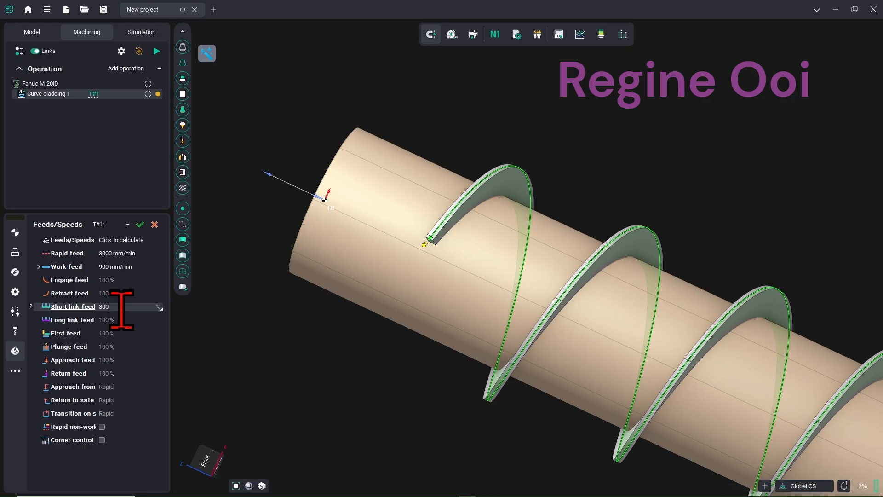
{"action": "left_click", "coordinate": [129, 320]}
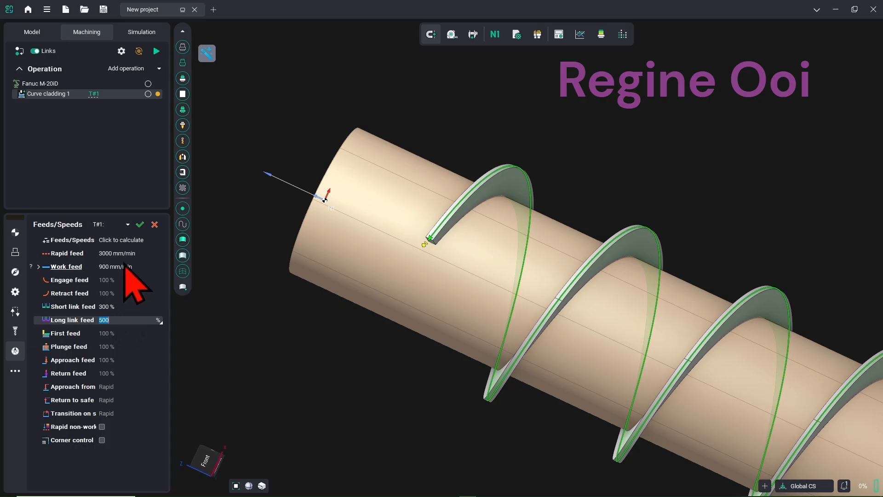
{"action": "left_click", "coordinate": [139, 224]}
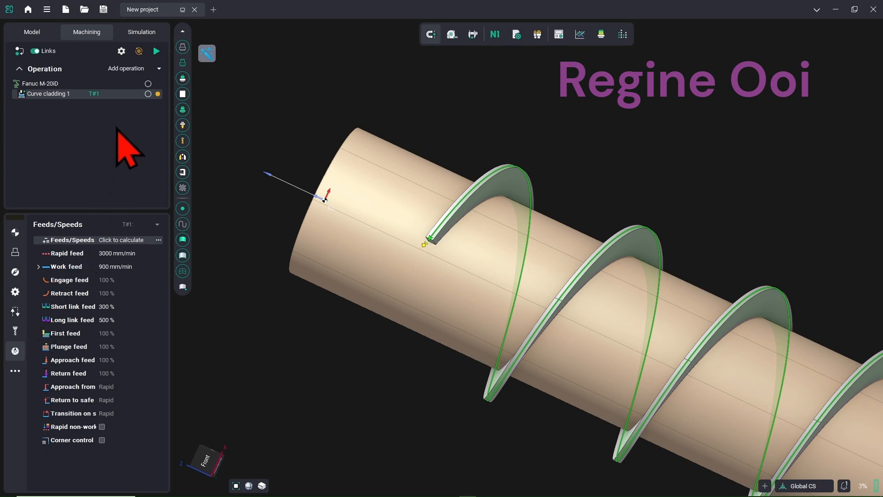
{"action": "left_click", "coordinate": [156, 51]}
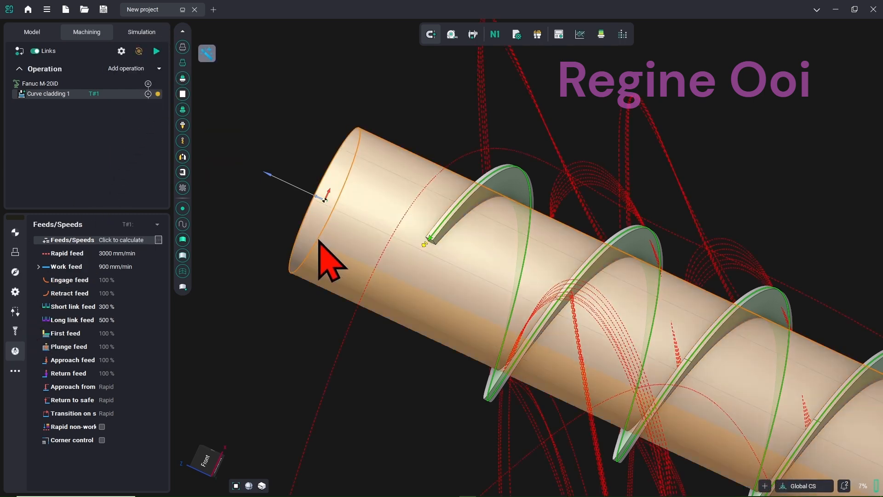
Set E1 to 90 and align the cladding tool orientation to Front
{"action": "scroll", "coordinate": [319, 241], "scroll_direction": "down", "scroll_amount": 8}
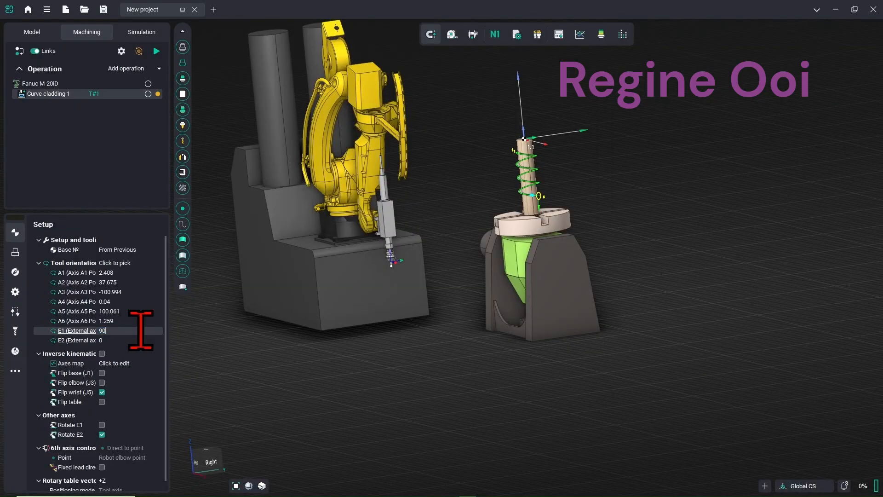
{"action": "left_click", "coordinate": [141, 341]}
{"action": "left_click", "coordinate": [136, 335]}
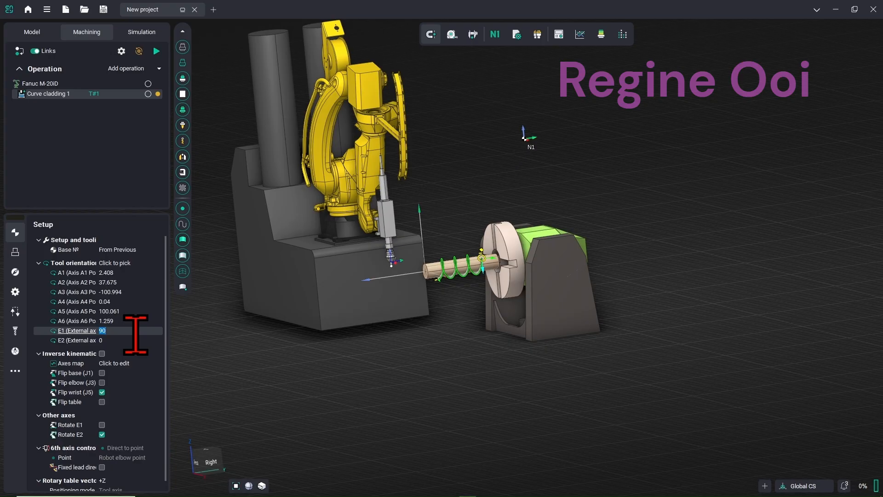
{"action": "left_click", "coordinate": [152, 263]}
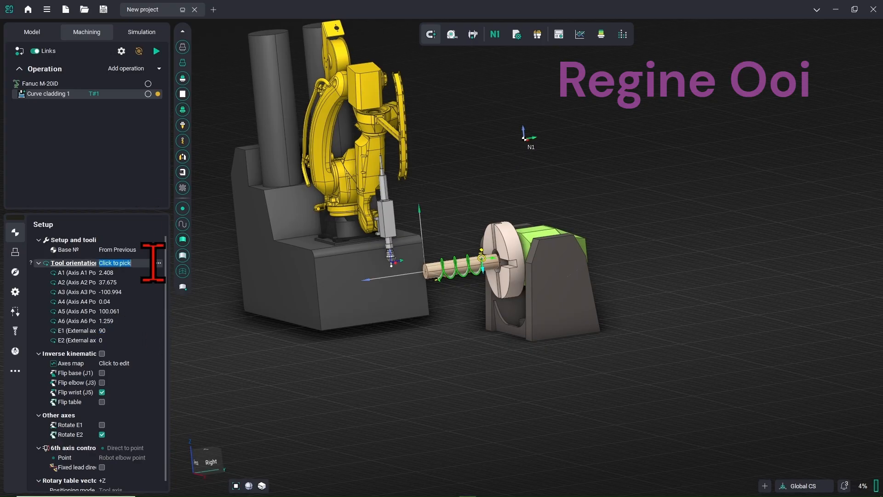
{"action": "left_click", "coordinate": [159, 263]}
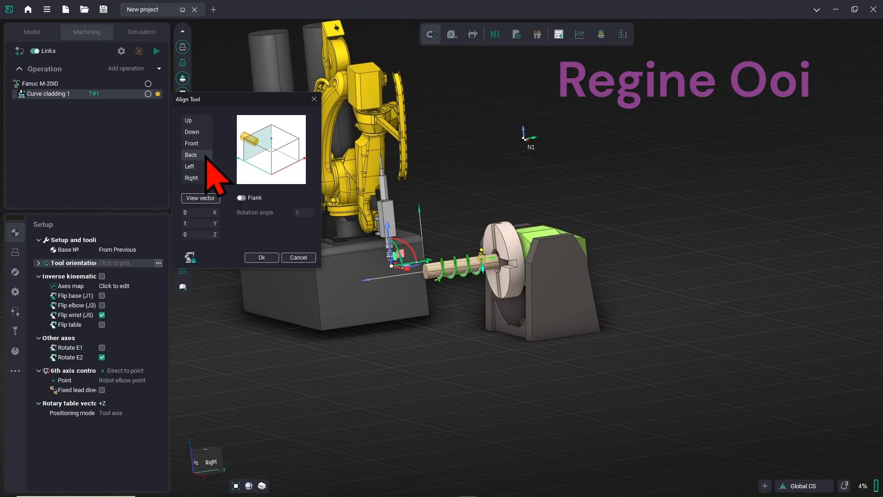
{"action": "left_click", "coordinate": [210, 144]}
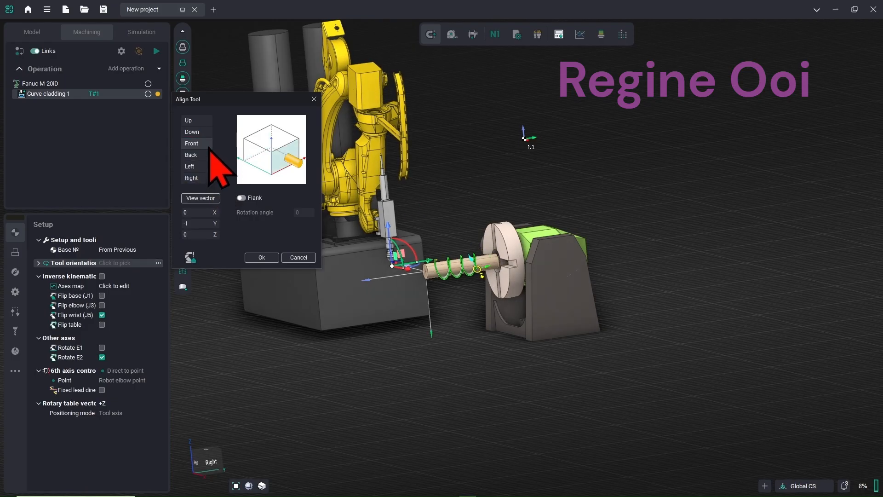
{"action": "left_click", "coordinate": [265, 259]}
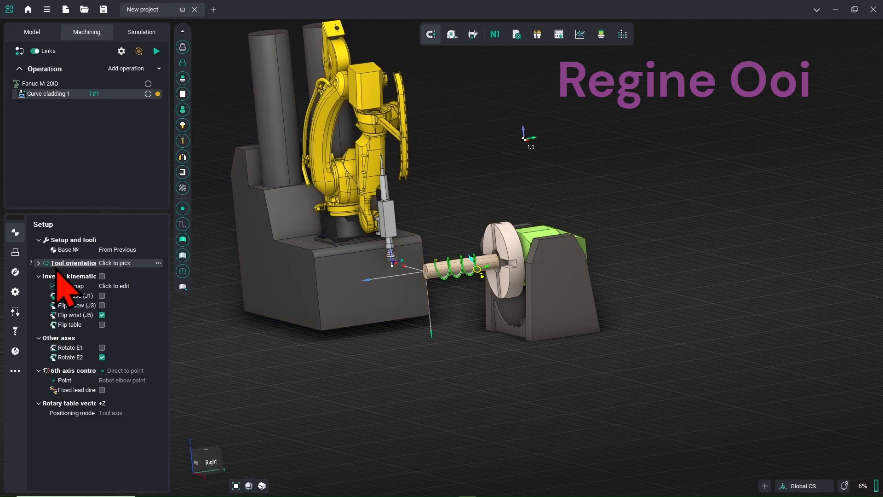
Align the tool to Back, set E2 to 0, and recalculate the toolpath
{"action": "left_click", "coordinate": [40, 265]}
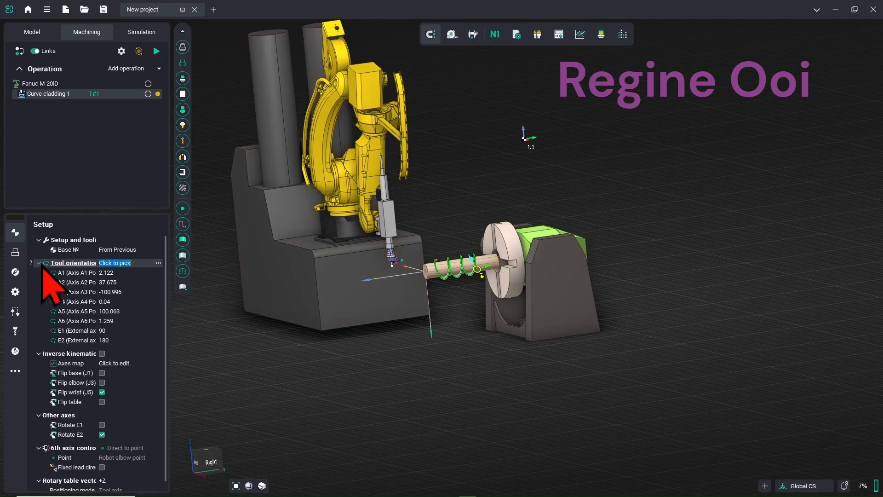
{"action": "left_click", "coordinate": [159, 263]}
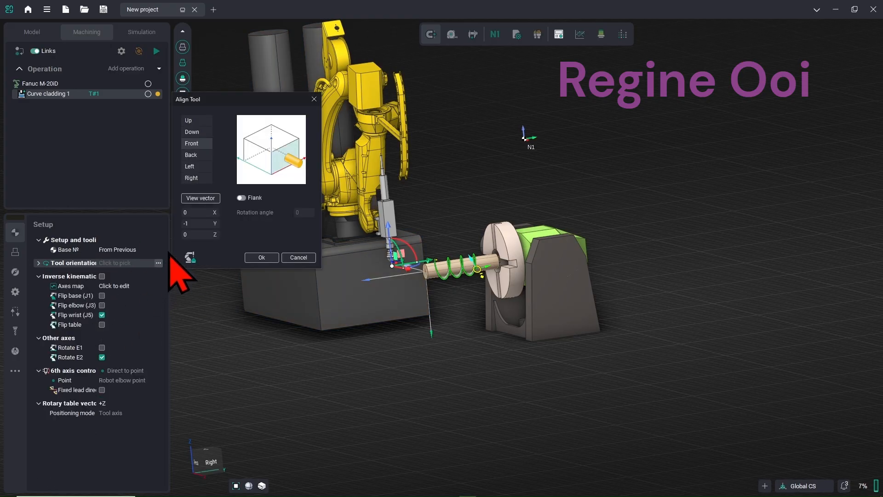
{"action": "left_click", "coordinate": [191, 155]}
{"action": "left_click", "coordinate": [261, 258]}
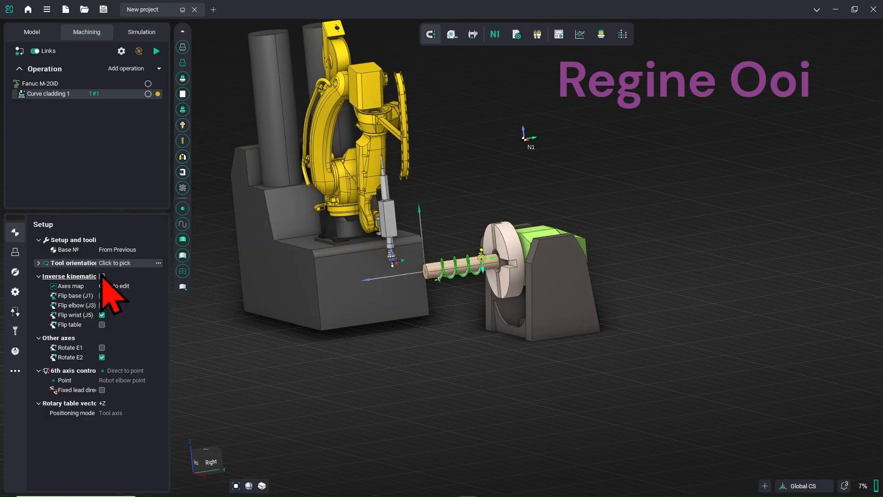
{"action": "left_click", "coordinate": [39, 263]}
{"action": "left_click", "coordinate": [123, 341]}
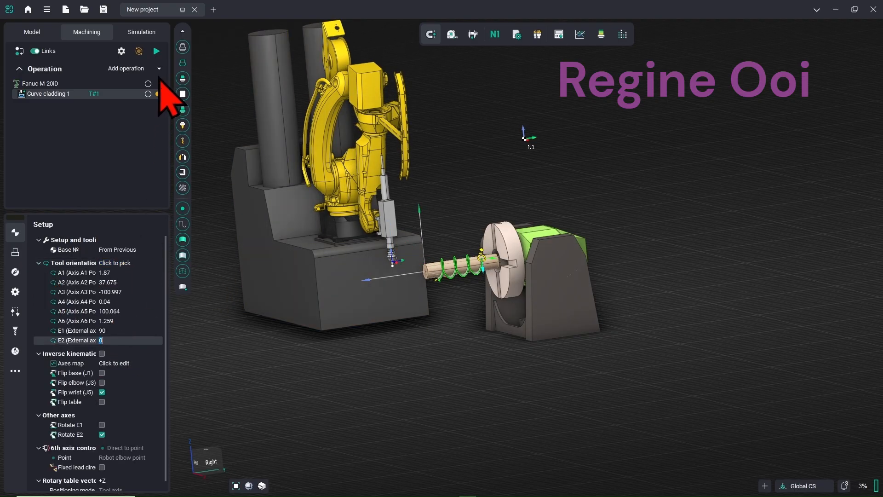
{"action": "left_click", "coordinate": [158, 52]}
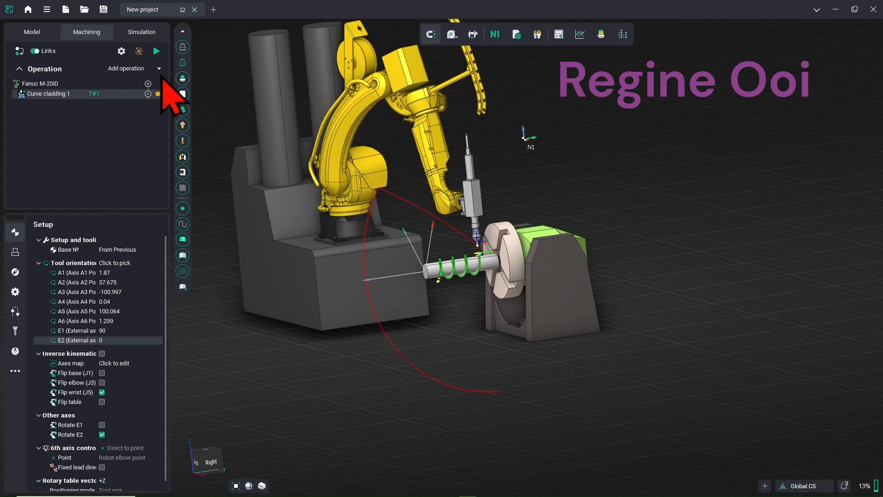
{"action": "left_click", "coordinate": [157, 363]}
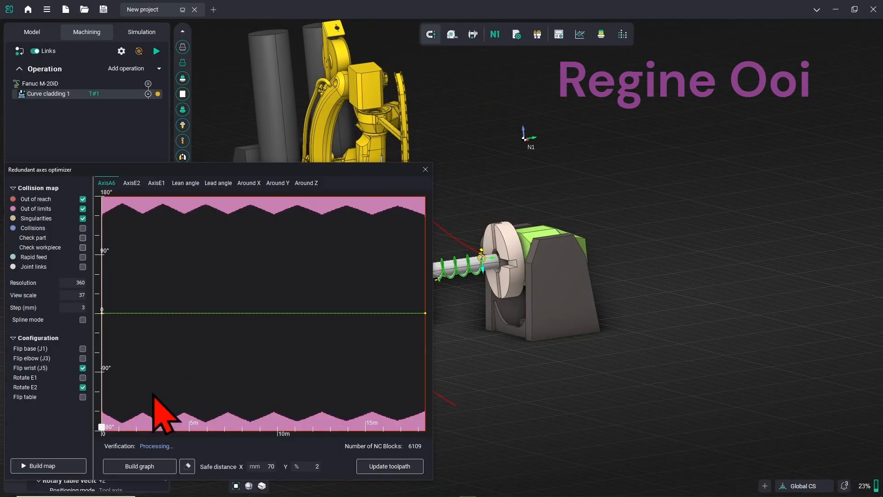
Build the A6 collision map, update the toolpath from it, and build the axis graph
{"action": "left_click", "coordinate": [57, 469]}
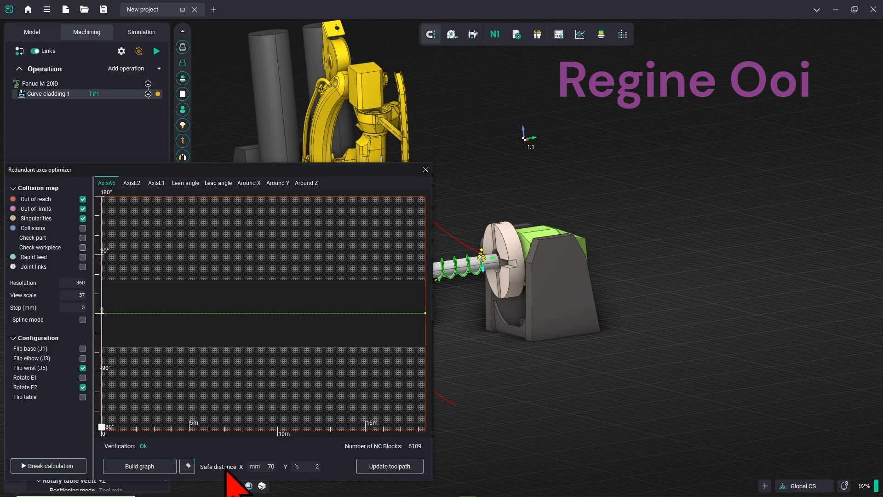
{"action": "left_click", "coordinate": [375, 466]}
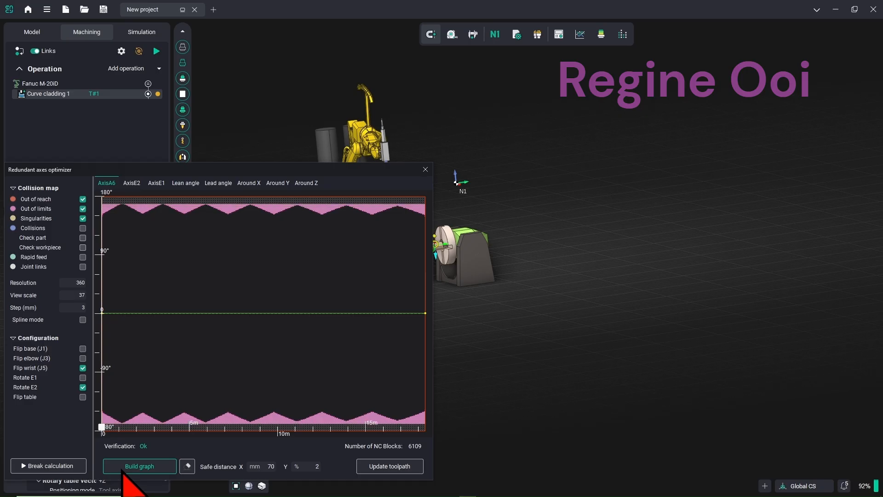
{"action": "left_click", "coordinate": [122, 467]}
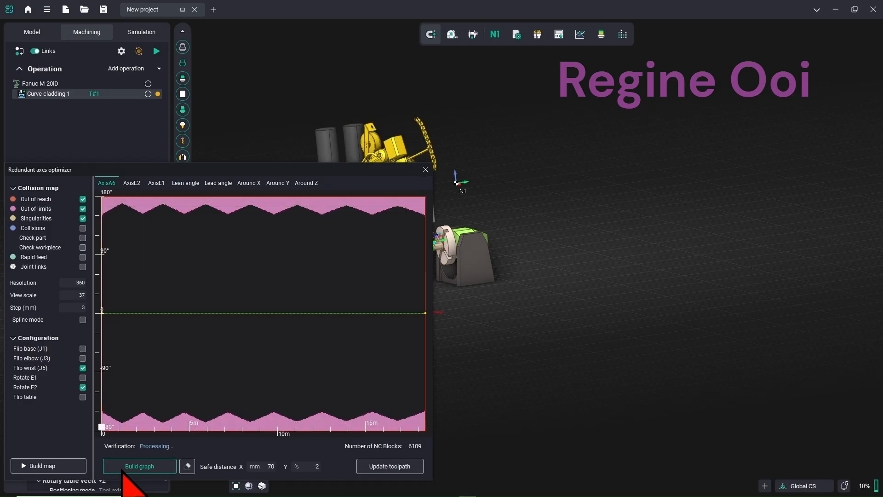
Step the robot along the toolpath to about 3 m to verify, then close the optimizer
{"action": "left_click_drag", "start_coordinate": [320, 172], "coordinate": [236, 150]}
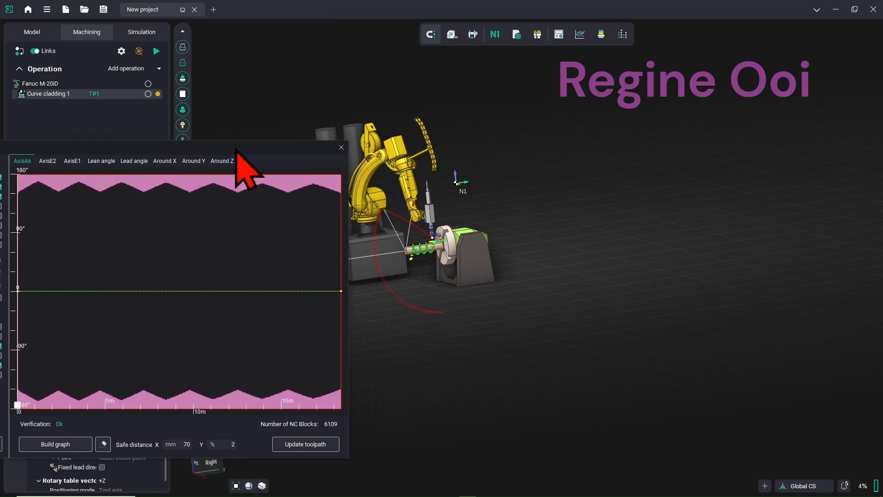
{"action": "middle_click_drag", "start_coordinate": [437, 239], "coordinate": [590, 244]}
{"action": "scroll", "coordinate": [568, 254], "scroll_direction": "up", "scroll_amount": 4}
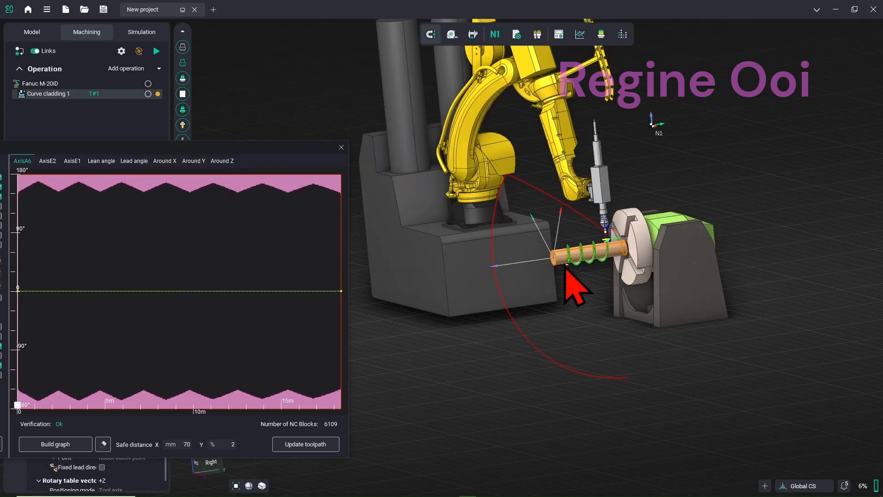
{"action": "left_click_drag", "start_coordinate": [239, 161], "coordinate": [256, 164]}
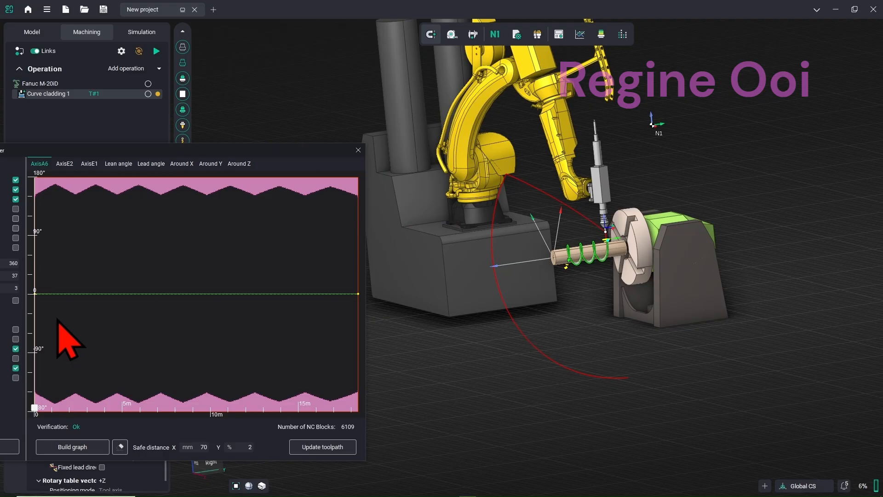
{"action": "left_click_drag", "start_coordinate": [35, 318], "coordinate": [35, 294]}
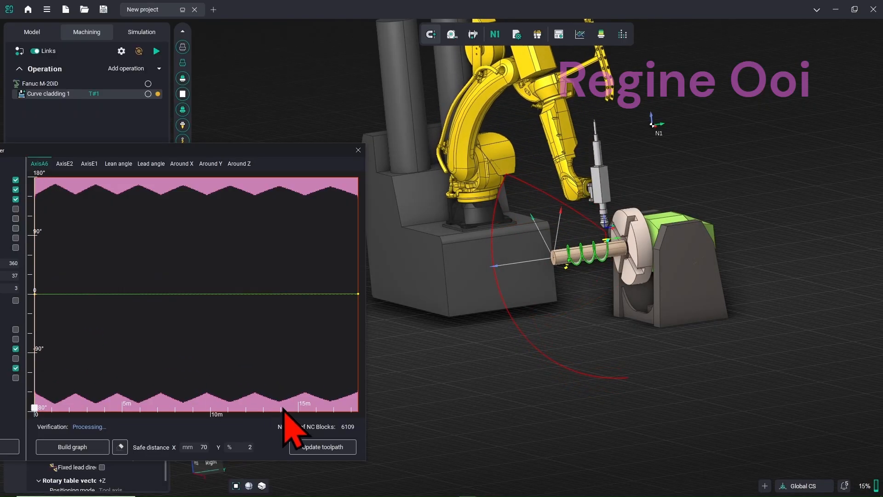
{"action": "left_click", "coordinate": [358, 150]}
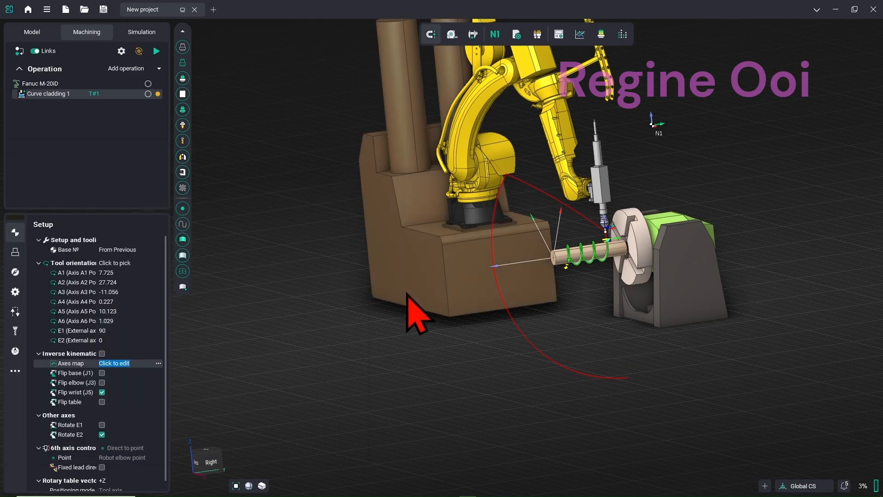
Rewind and run the cladding simulation, dismissing the battery popup, then stop it
{"action": "left_click", "coordinate": [152, 33]}
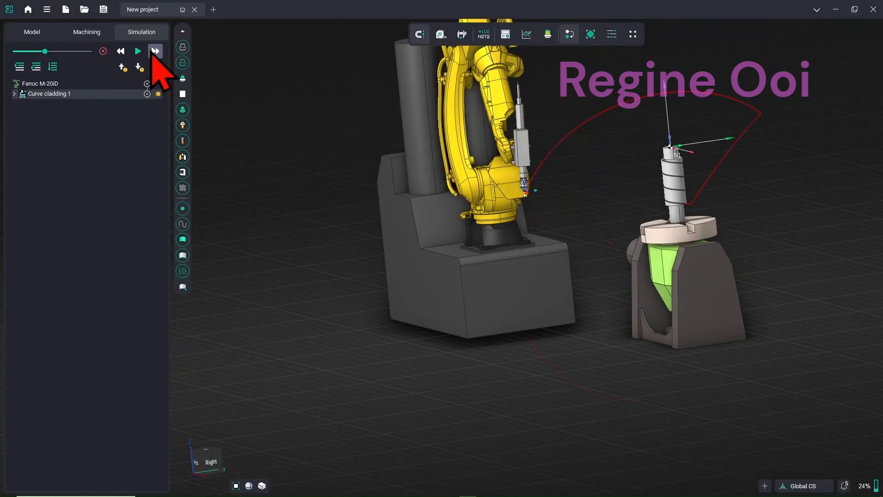
{"action": "left_click", "coordinate": [121, 51]}
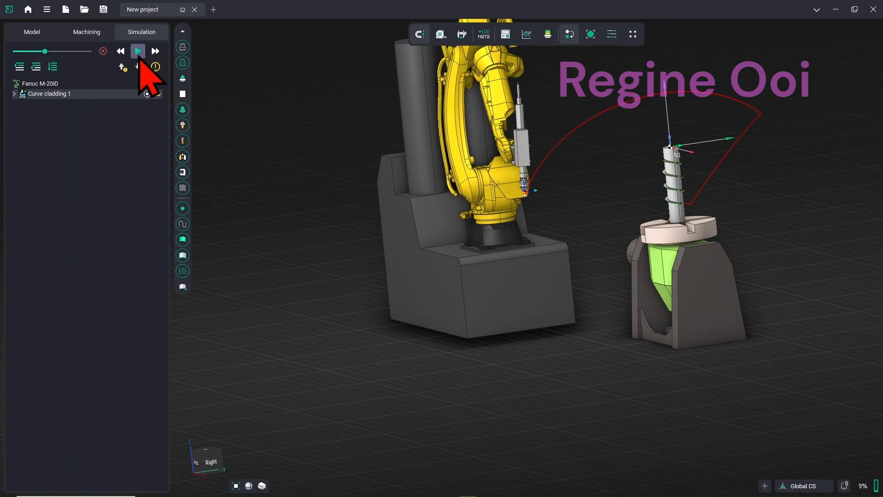
{"action": "left_click", "coordinate": [138, 52]}
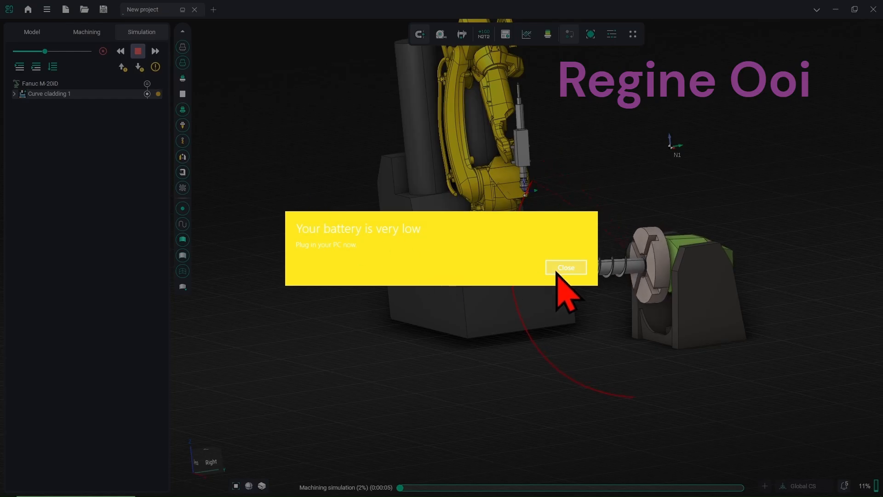
{"action": "left_click", "coordinate": [564, 268]}
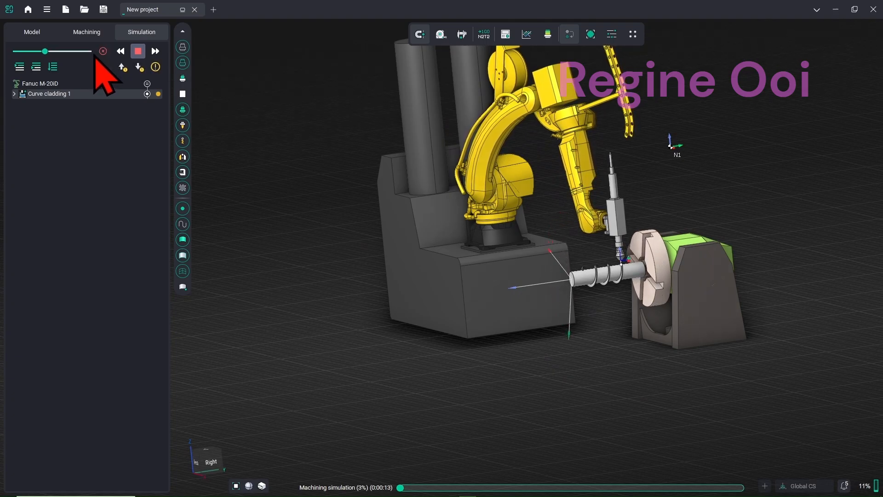
{"action": "left_click", "coordinate": [59, 69]}
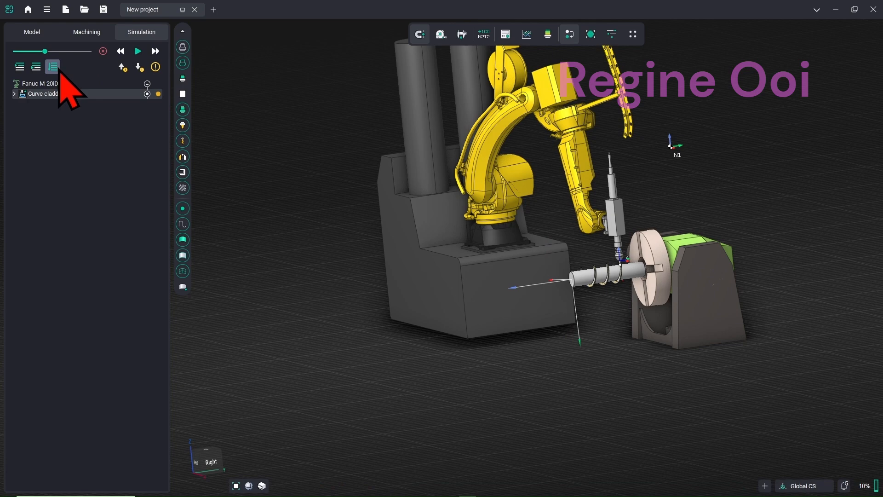
Hide the toolpath and zoom in to inspect the yellow cladding bead on the helix
{"action": "scroll", "coordinate": [592, 276], "scroll_direction": "up", "scroll_amount": 5}
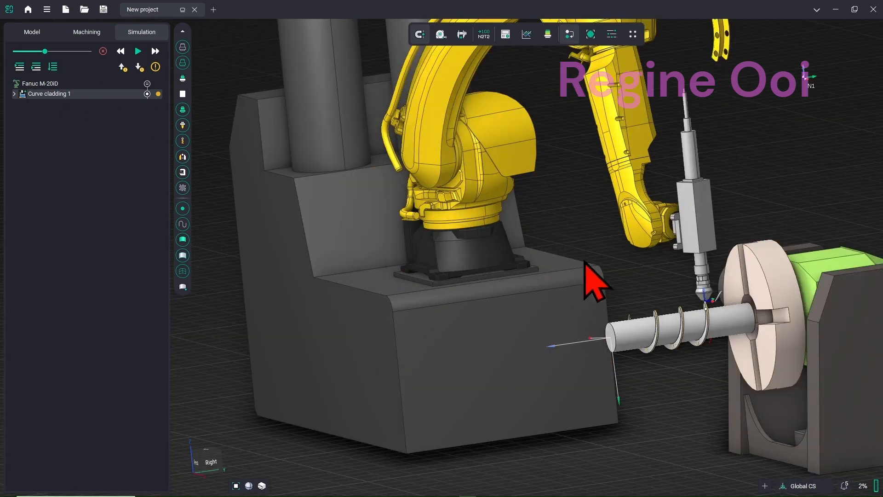
{"action": "left_click", "coordinate": [185, 48]}
{"action": "left_click", "coordinate": [185, 62]}
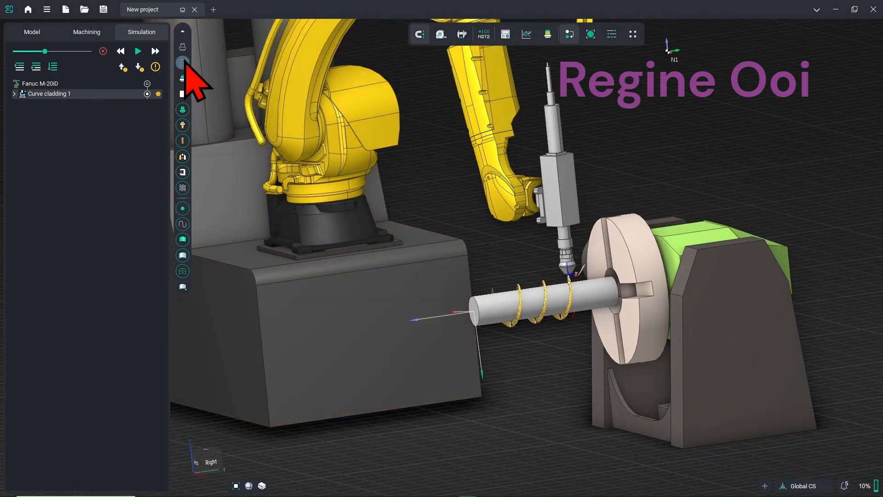
{"action": "scroll", "coordinate": [568, 329], "scroll_direction": "up", "scroll_amount": 6}
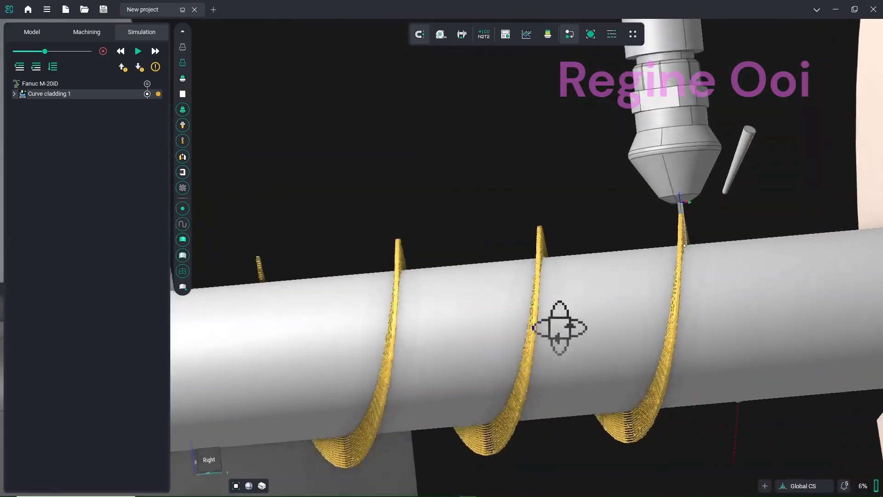
{"action": "scroll", "coordinate": [577, 329], "scroll_direction": "down", "scroll_amount": 8}
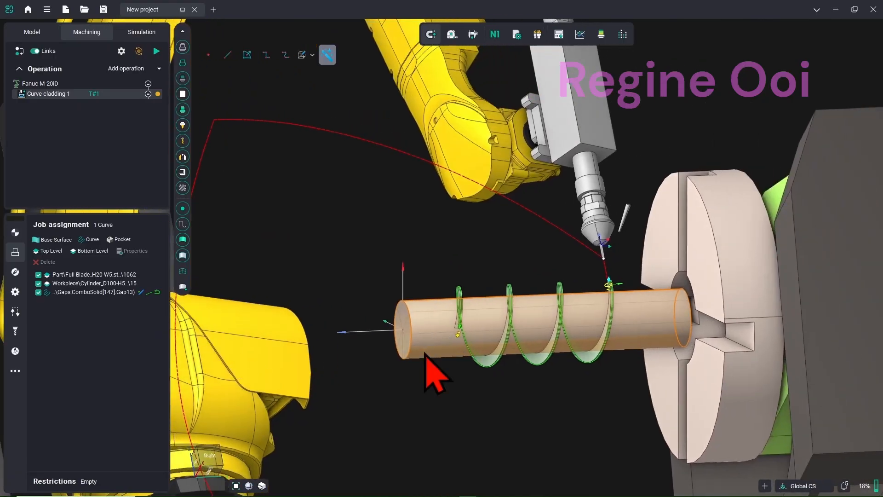
Select the Gap13 helix curve and recalculate the Curve cladding 1 toolpath
{"action": "middle_click_drag", "start_coordinate": [623, 296], "coordinate": [626, 326]}
{"action": "middle_click_drag", "start_coordinate": [602, 282], "coordinate": [633, 306]}
{"action": "left_click", "coordinate": [147, 295]}
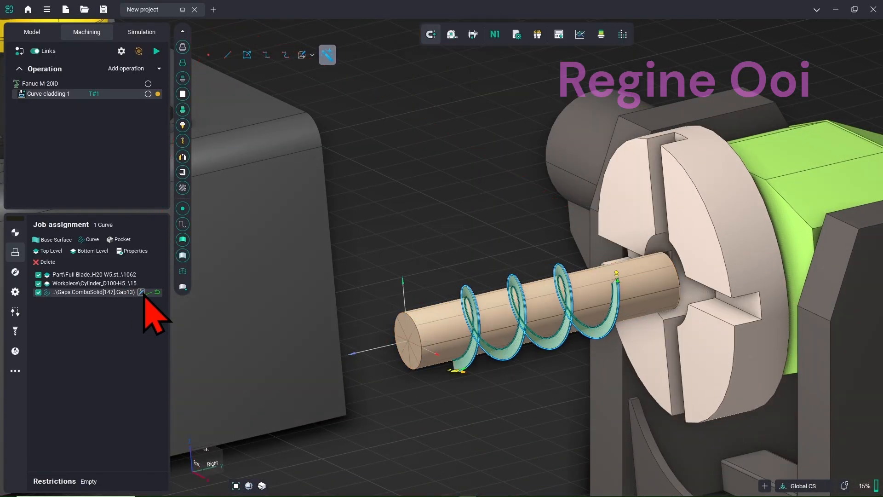
{"action": "scroll", "coordinate": [449, 312], "scroll_direction": "up", "scroll_amount": 5}
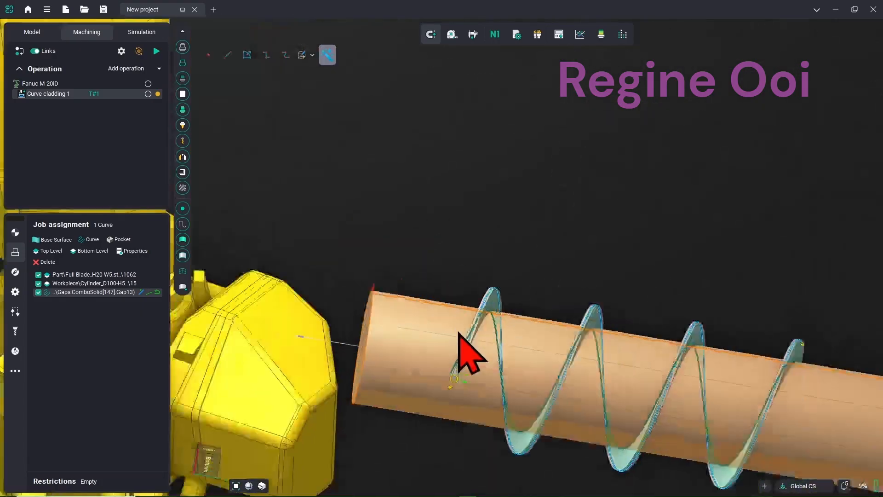
{"action": "scroll", "coordinate": [459, 334], "scroll_direction": "up", "scroll_amount": 2}
{"action": "middle_click_drag", "start_coordinate": [464, 390], "coordinate": [469, 327]}
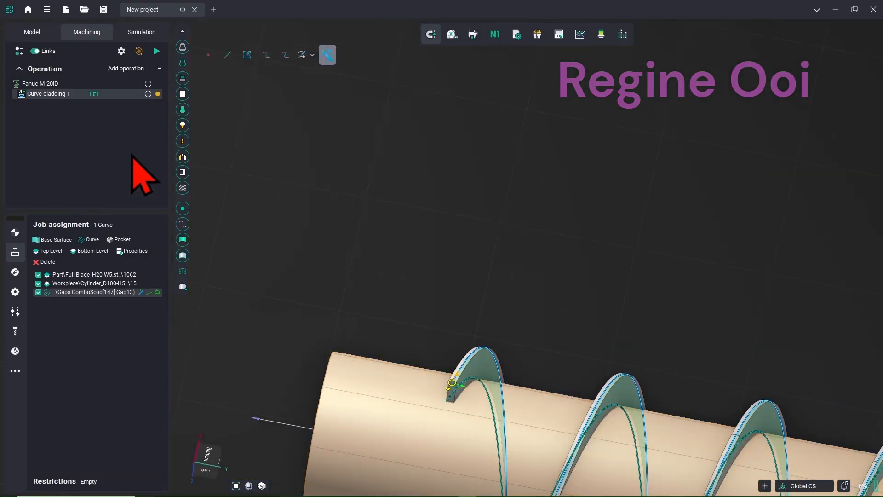
{"action": "left_click", "coordinate": [156, 51]}
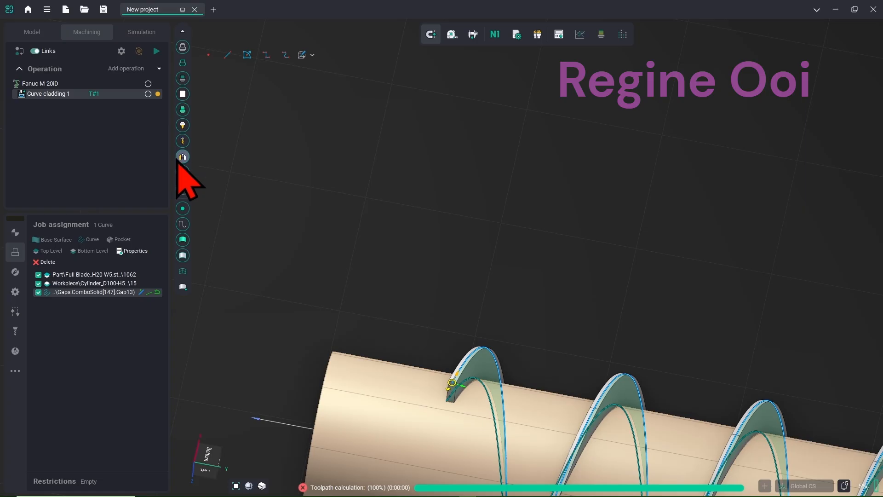
Zoom and orbit to see the robot and fixture, then bring up the simulation controls
{"action": "scroll", "coordinate": [352, 276], "scroll_direction": "down", "scroll_amount": 5}
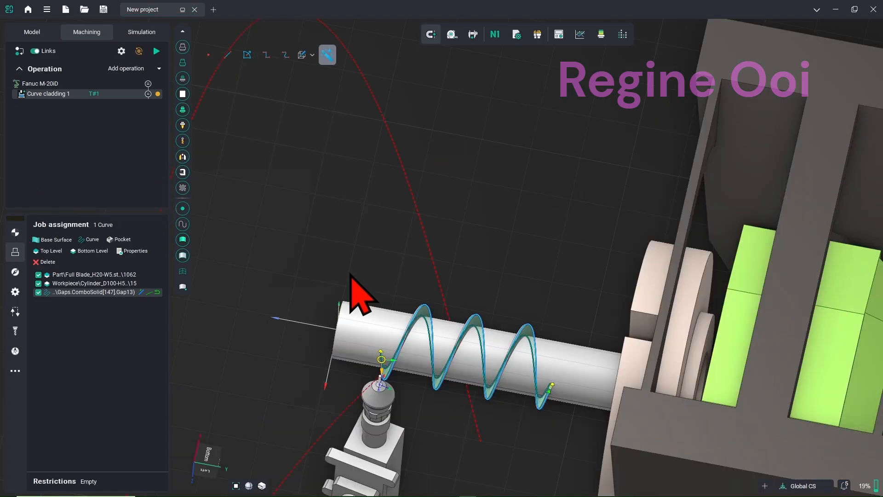
{"action": "scroll", "coordinate": [389, 296], "scroll_direction": "down", "scroll_amount": 2}
{"action": "middle_click_drag", "start_coordinate": [390, 296], "coordinate": [390, 374]}
{"action": "scroll", "coordinate": [414, 370], "scroll_direction": "down", "scroll_amount": 3}
{"action": "scroll", "coordinate": [420, 357], "scroll_direction": "up", "scroll_amount": 2}
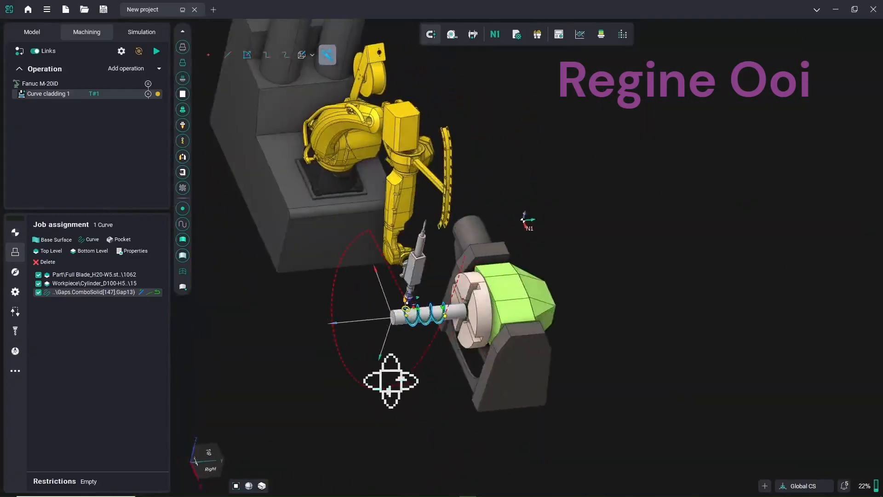
{"action": "left_click", "coordinate": [148, 36]}
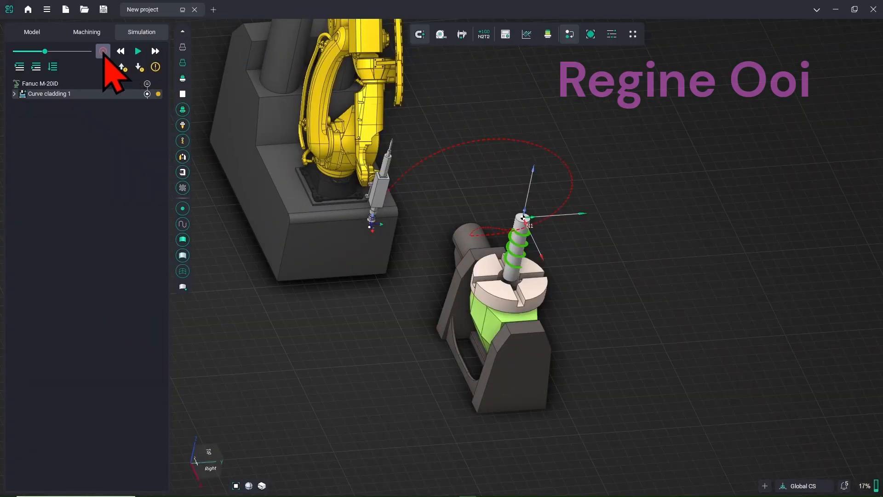
Run the cladding simulation, inspect the shaft, then return to Machining and frame the robot
{"action": "left_click", "coordinate": [137, 52]}
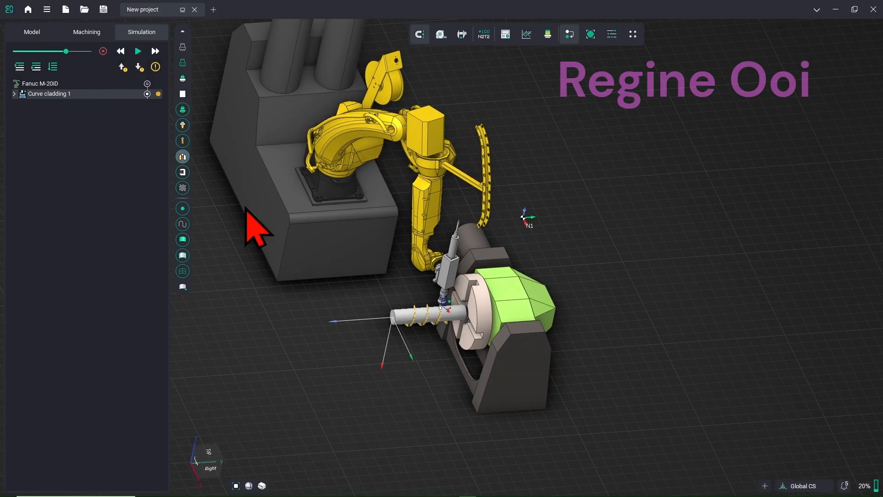
{"action": "scroll", "coordinate": [403, 334], "scroll_direction": "up", "scroll_amount": 5}
{"action": "mouse_move", "coordinate": [461, 280]}
{"action": "middle_mouse_down"}
{"action": "mouse_move", "coordinate": [467, 293]}
{"action": "mouse_move", "coordinate": [452, 275]}
{"action": "middle_mouse_up"}
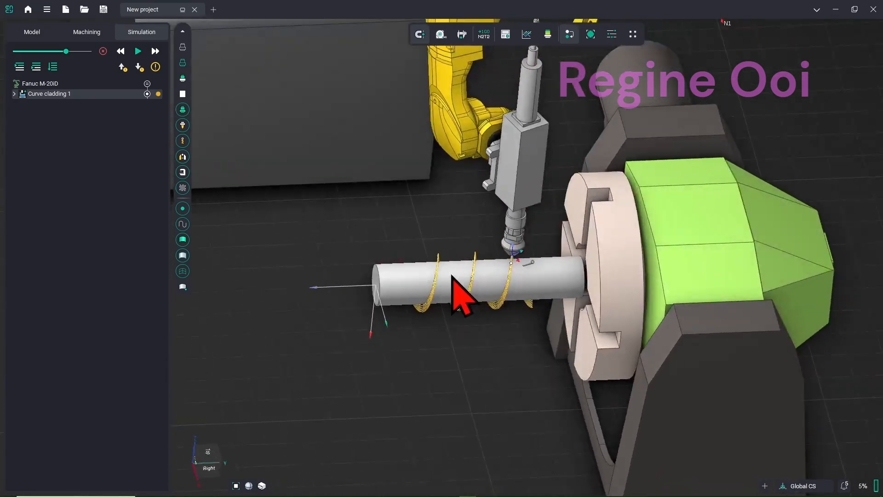
{"action": "left_click", "coordinate": [88, 32]}
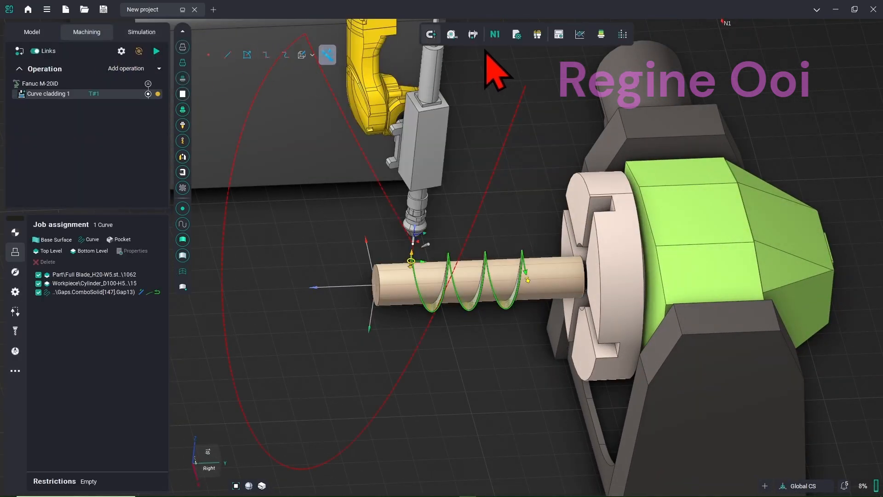
{"action": "scroll", "coordinate": [506, 131], "scroll_direction": "down", "scroll_amount": 4}
{"action": "middle_click_drag", "start_coordinate": [504, 125], "coordinate": [509, 147]}
Open NC-program generation and add C:\1-UTEM\Post Processor-SPPX as a postprocessor search folder
{"action": "left_click", "coordinate": [496, 35]}
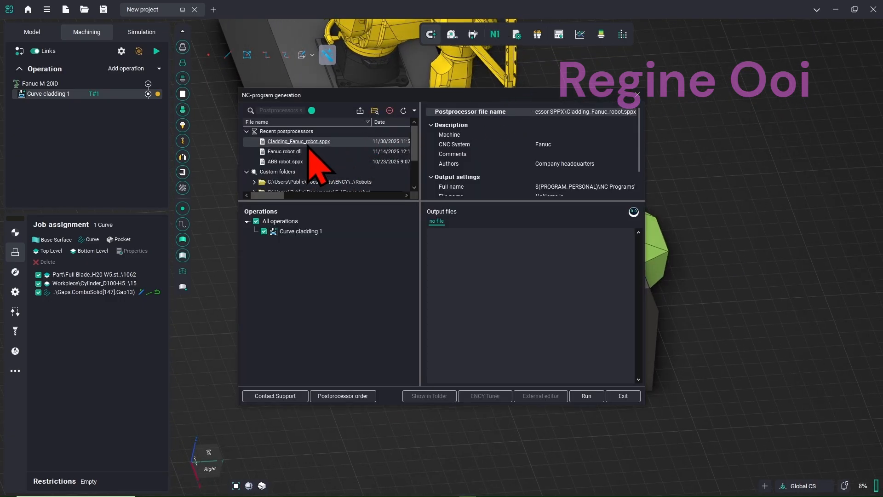
{"action": "scroll", "coordinate": [297, 173], "scroll_direction": "down", "scroll_amount": 1}
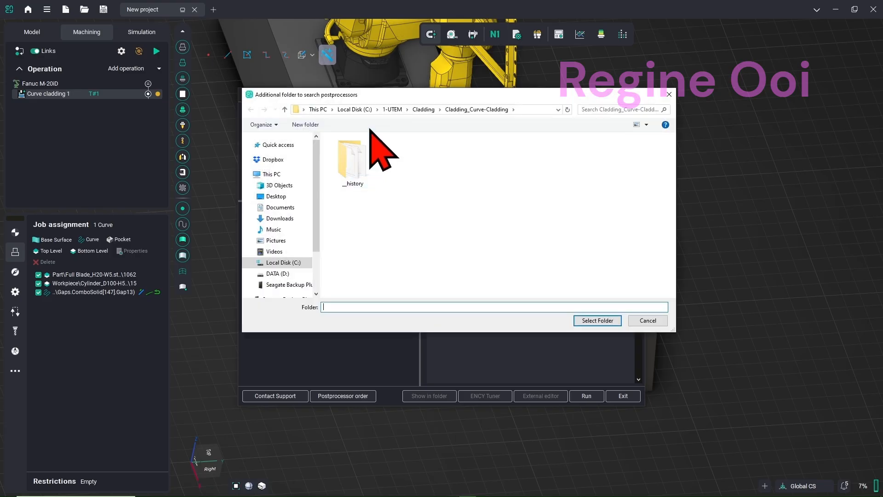
{"action": "left_click", "coordinate": [389, 110]}
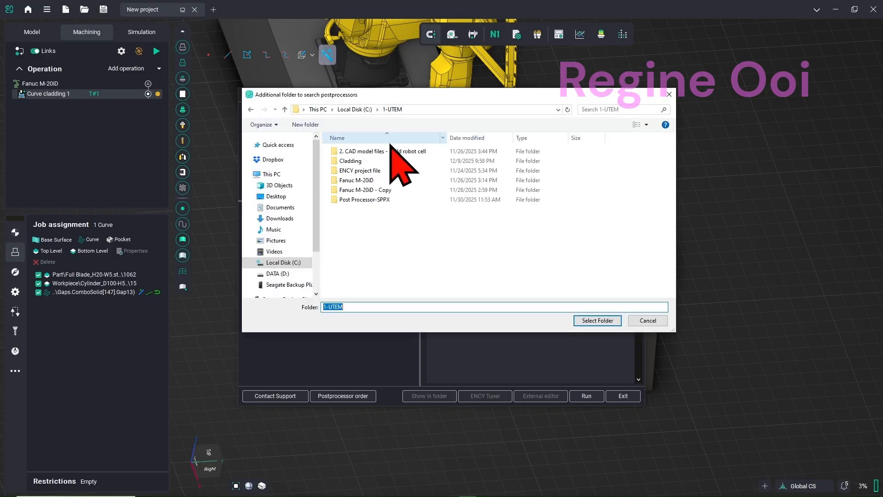
{"action": "left_click", "coordinate": [379, 200]}
{"action": "left_click", "coordinate": [594, 321]}
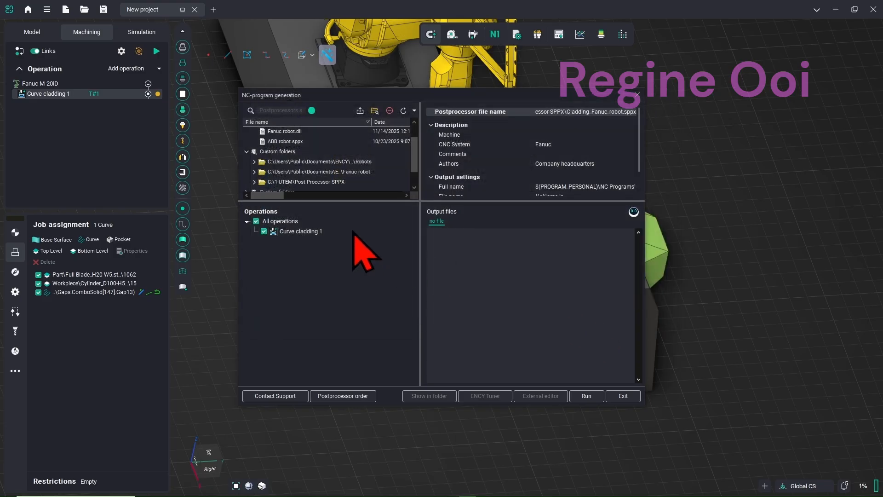
Choose the Cladding_Fanuc_robot.sppx postprocessor from the Post Processor-SPPX folder
{"action": "scroll", "coordinate": [353, 183], "scroll_direction": "down", "scroll_amount": 2}
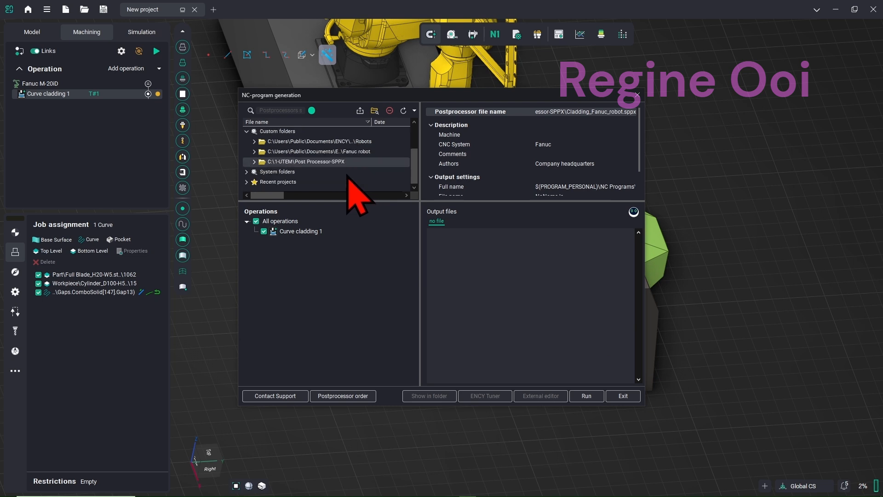
{"action": "left_click", "coordinate": [254, 162]}
{"action": "left_click", "coordinate": [299, 172]}
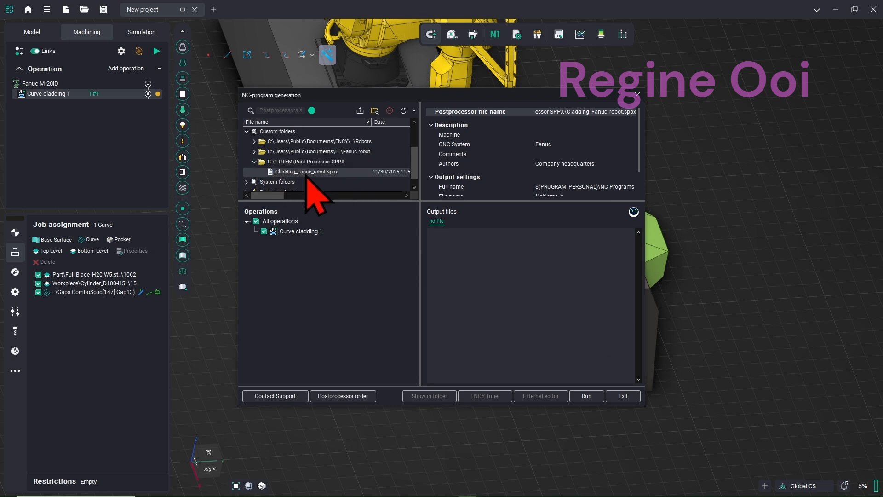
{"action": "scroll", "coordinate": [558, 172], "scroll_direction": "down", "scroll_amount": 1}
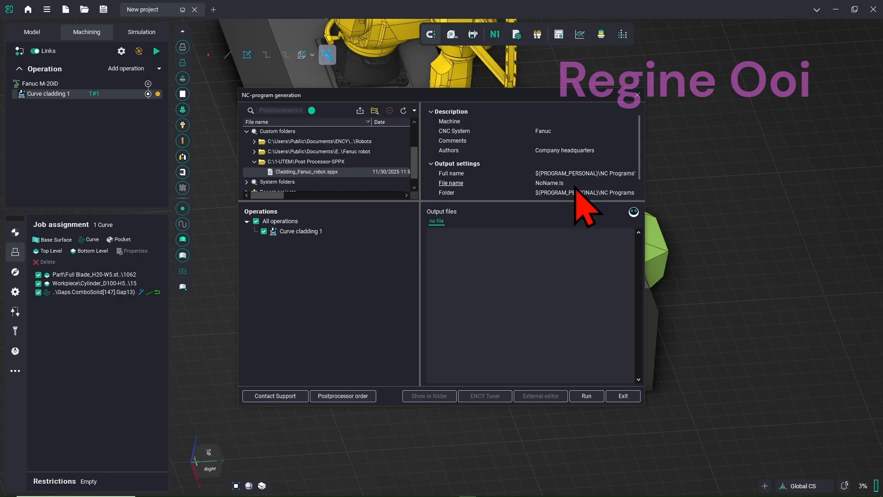
{"action": "scroll", "coordinate": [584, 207], "scroll_direction": "down", "scroll_amount": 1}
Set the output file name to TEST01 and folder to C:\1-UTEM, then run generation
{"action": "left_click", "coordinate": [562, 173]}
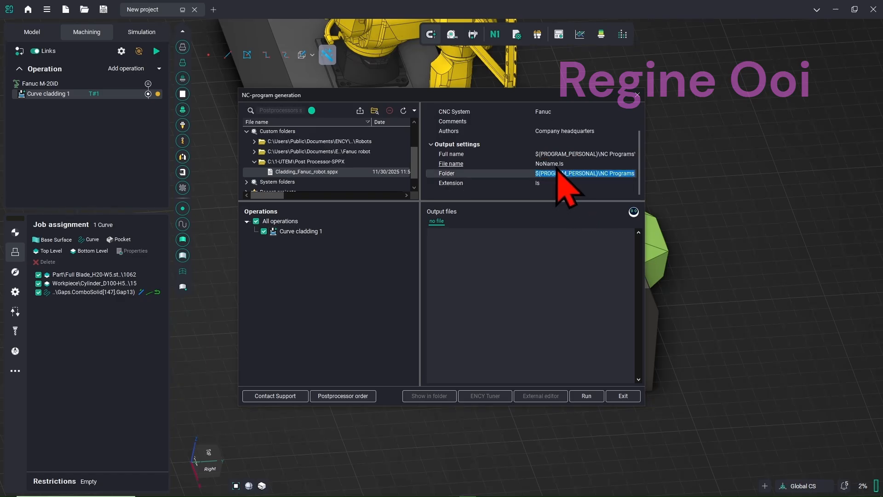
{"action": "left_click", "coordinate": [557, 164]}
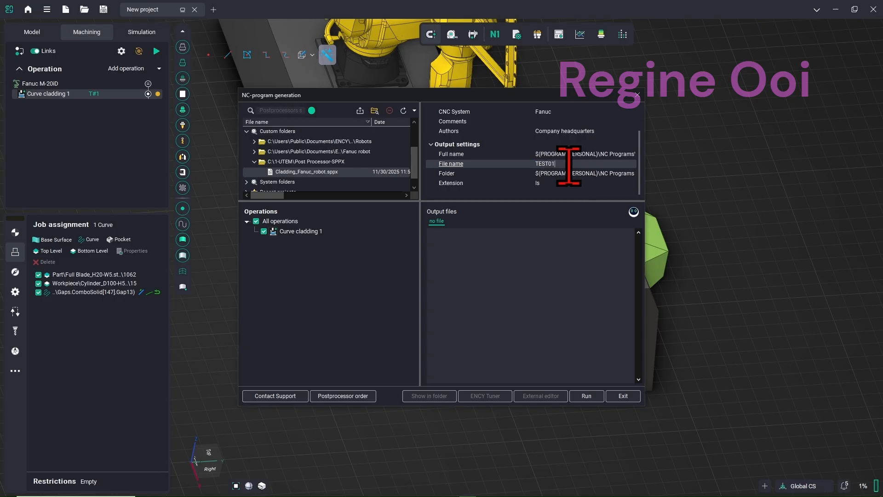
{"action": "left_click", "coordinate": [567, 174]}
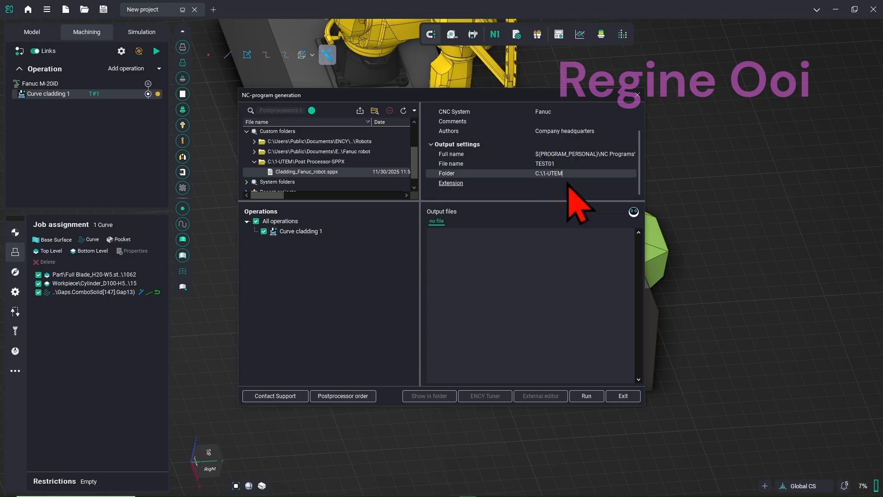
{"action": "left_click", "coordinate": [578, 154]}
{"action": "left_click", "coordinate": [576, 173]}
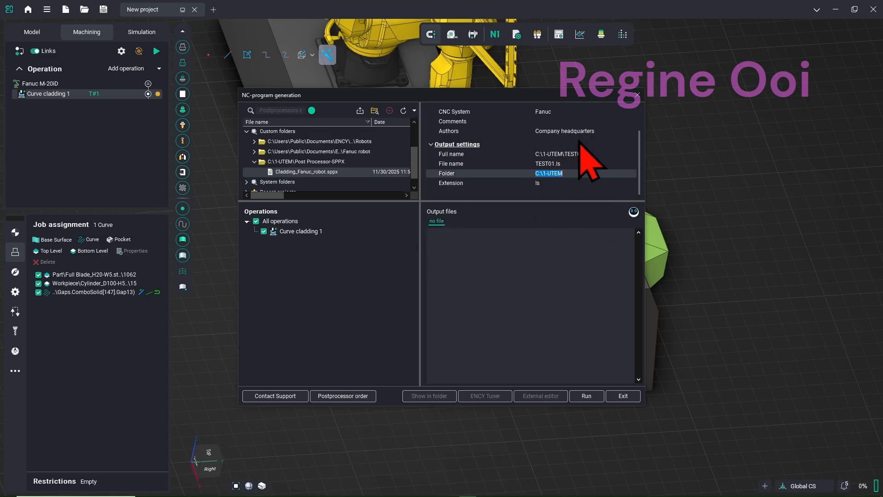
{"action": "left_click", "coordinate": [587, 396]}
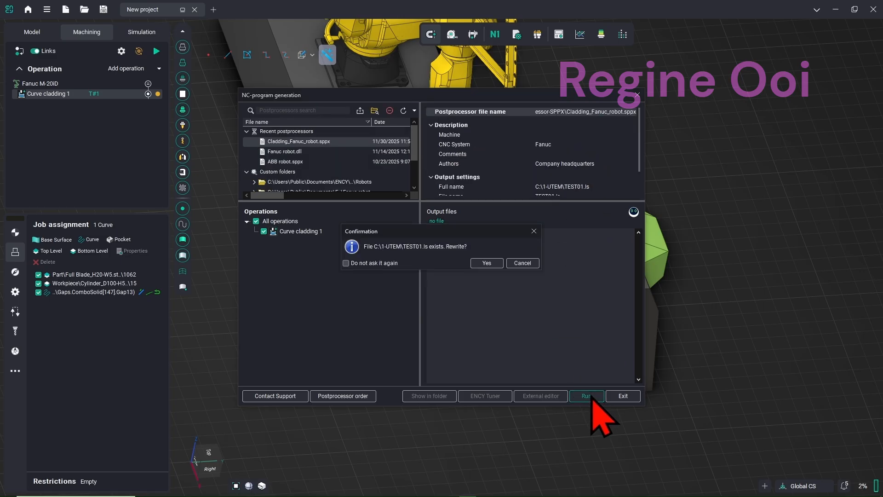
Overwrite TEST01.ls, look through the 6045-line Fanuc code, and open it in an external editor
{"action": "left_click", "coordinate": [495, 264]}
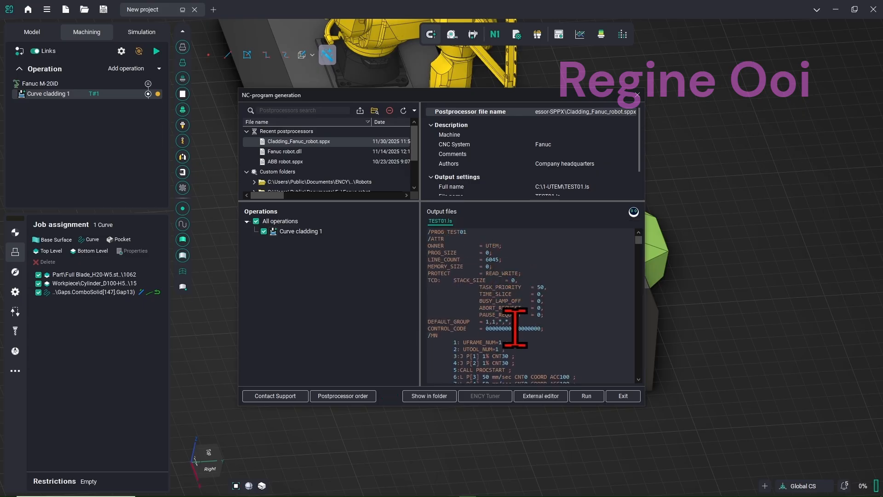
{"action": "scroll", "coordinate": [515, 328], "scroll_direction": "down", "scroll_amount": 1}
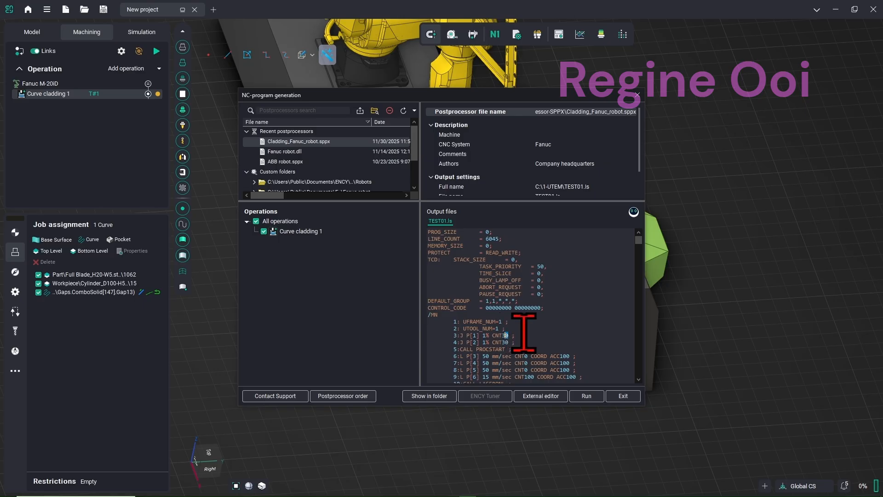
{"action": "scroll", "coordinate": [514, 325], "scroll_direction": "down", "scroll_amount": 10}
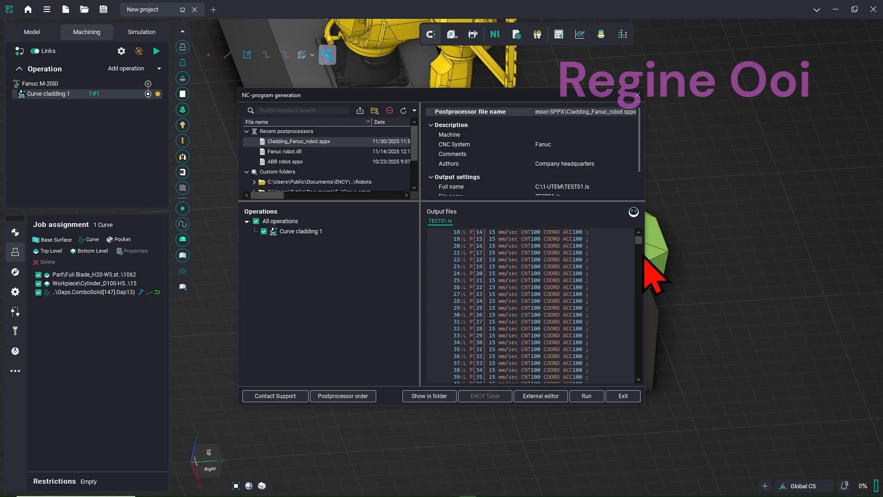
{"action": "mouse_move", "coordinate": [639, 241]}
{"action": "left_mouse_down"}
{"action": "mouse_move", "coordinate": [638, 380]}
{"action": "mouse_move", "coordinate": [636, 230]}
{"action": "left_mouse_up"}
{"action": "left_click", "coordinate": [550, 399]}
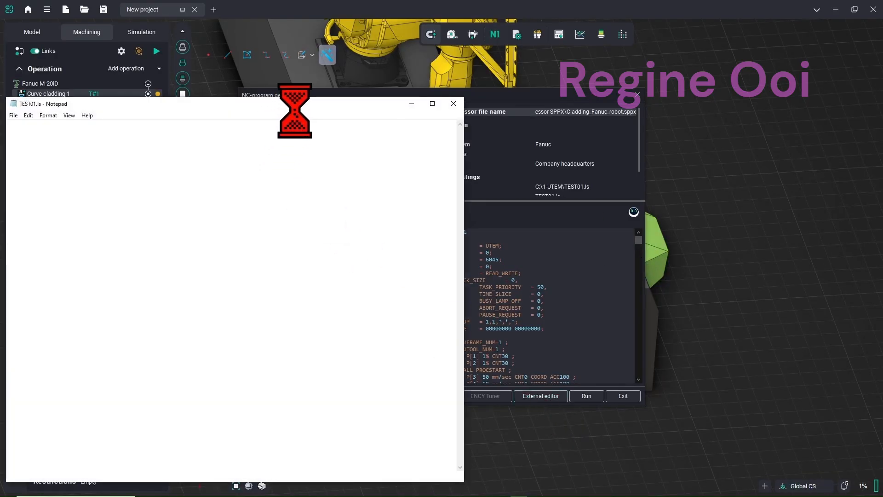
Move Notepad to read the TEST01.ls Fanuc code, then close it
{"action": "left_click_drag", "start_coordinate": [300, 108], "coordinate": [520, 137]}
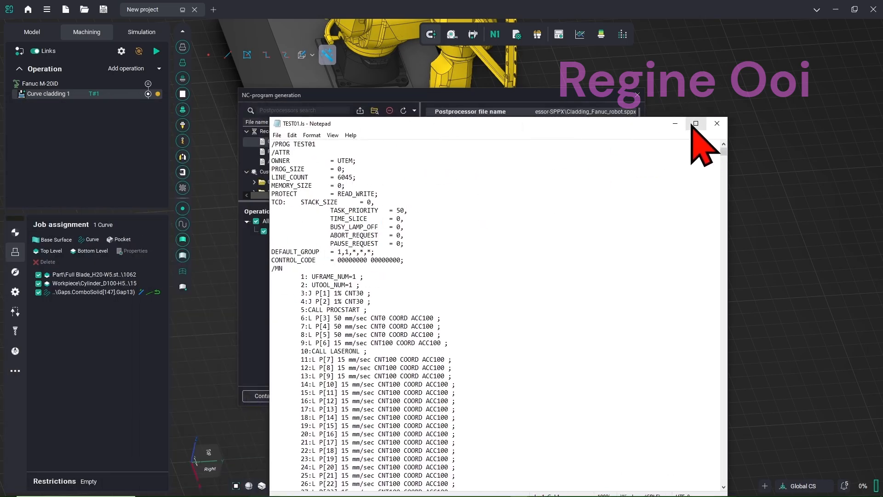
{"action": "left_click", "coordinate": [717, 124]}
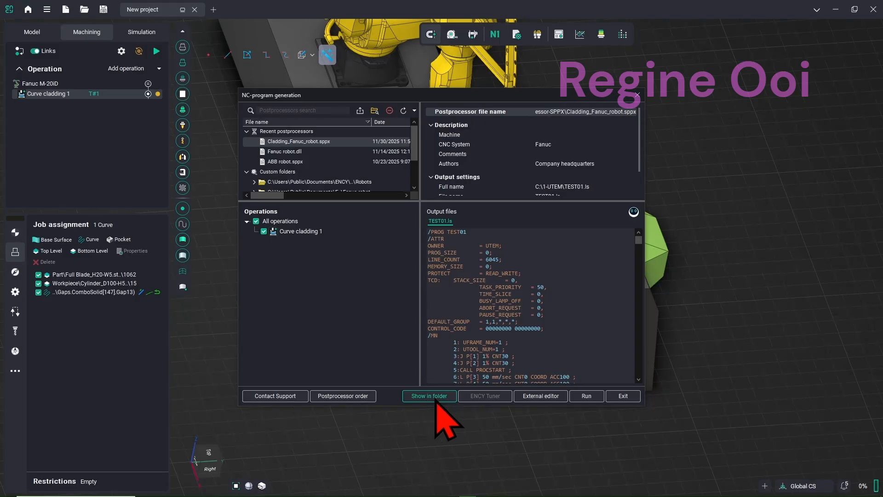
Bring the C:\1-UTEM File Explorer window forward and select the 1,655 KB TEST01.ls file
{"action": "mouse_move", "coordinate": [174, 492]}
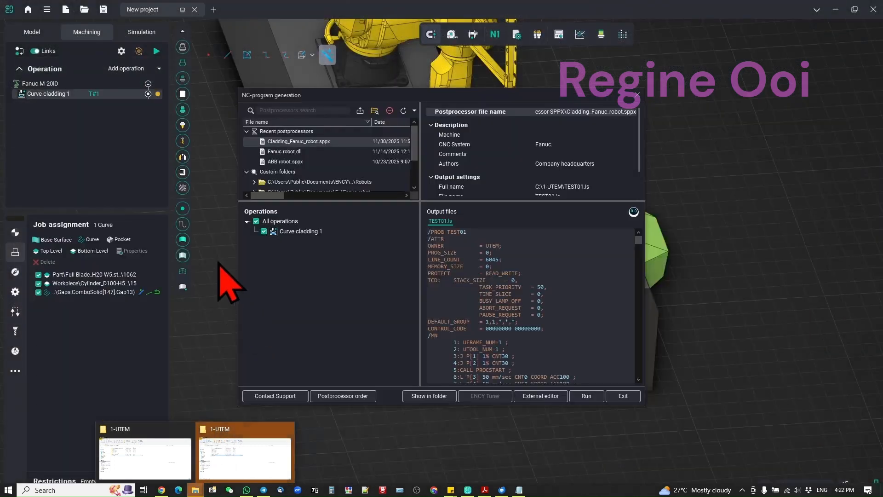
{"action": "left_click", "coordinate": [233, 433]}
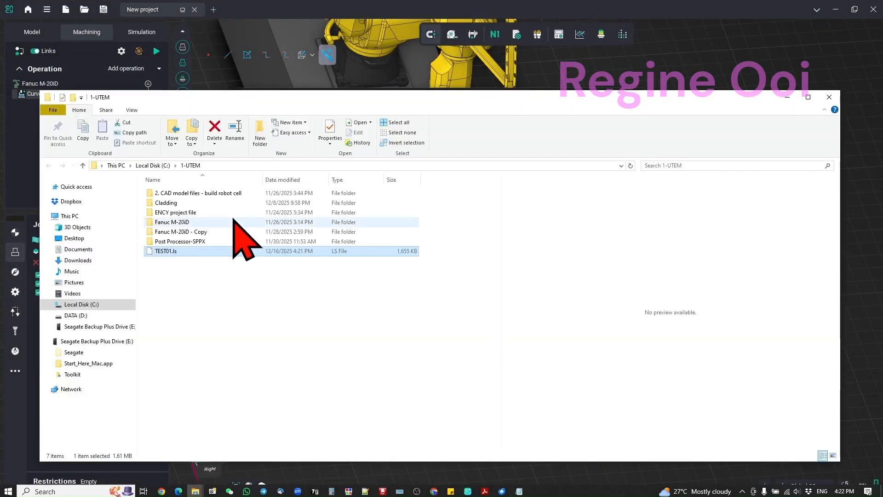
{"action": "left_click", "coordinate": [212, 250]}
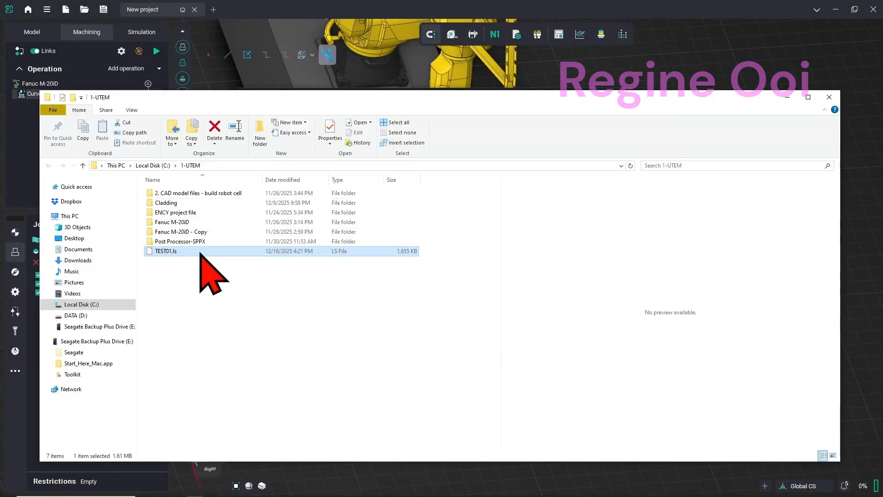